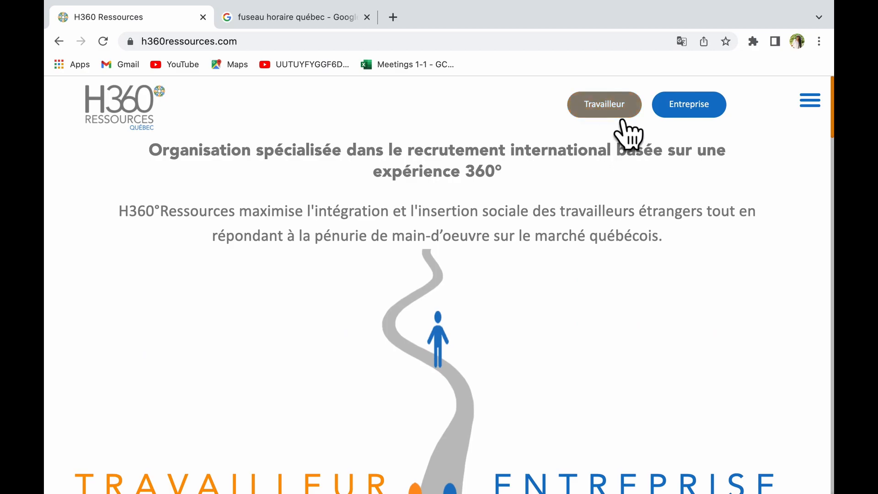
Open the Travailleur section with the TET journey chart and bring up the orange navigation menu.
click(621, 114)
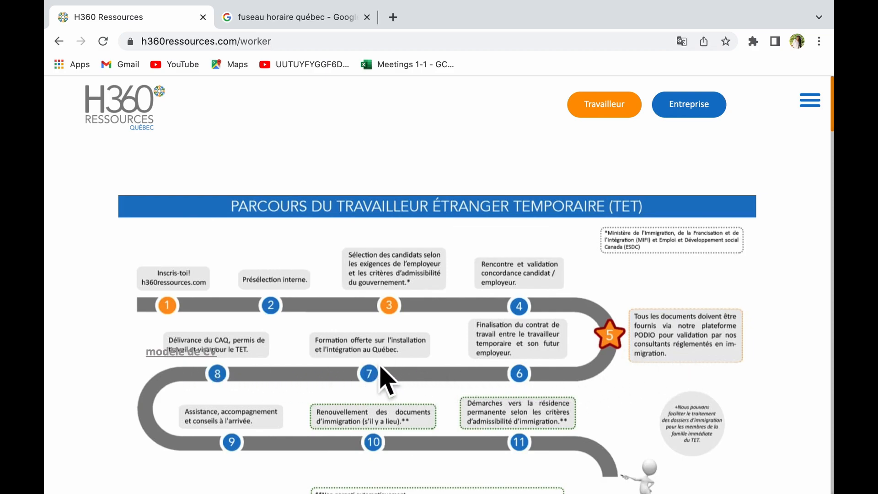
click(825, 117)
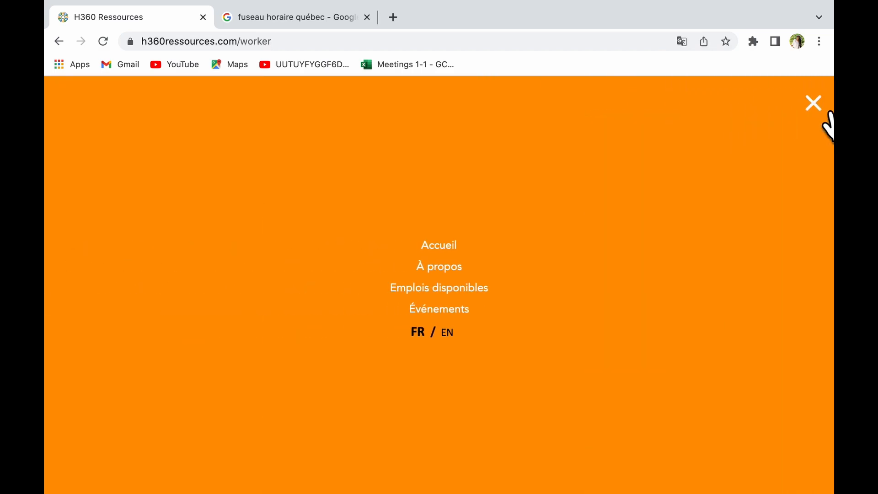
Go to Emplois disponibles and search all offers with Catégorie and Emplacement left at (Tous).
click(487, 299)
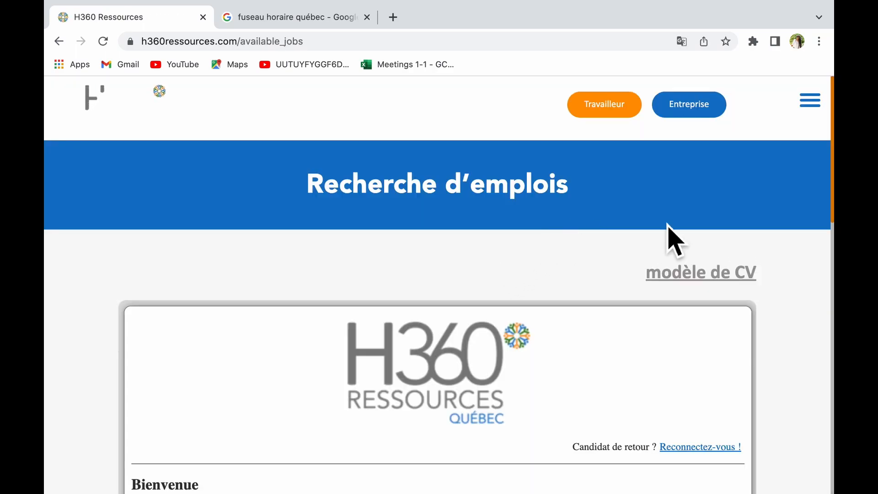
scroll(787, 365, down, 4)
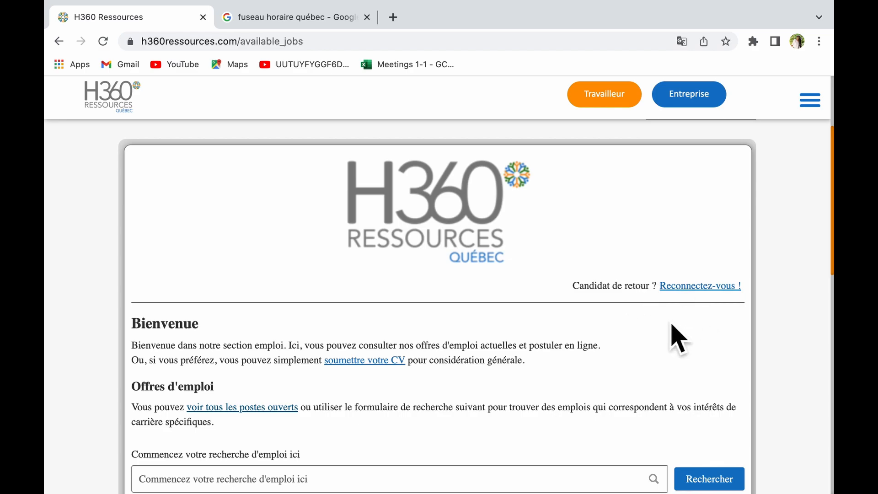
scroll(682, 349, down, 5)
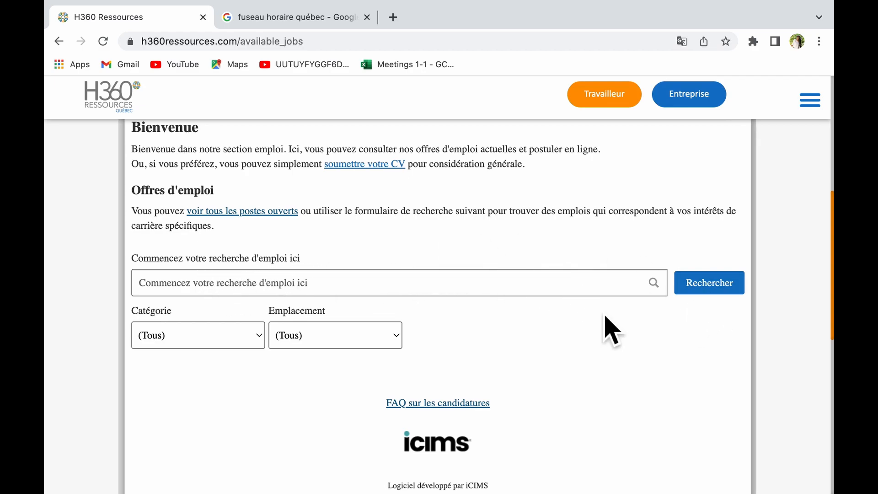
click(723, 301)
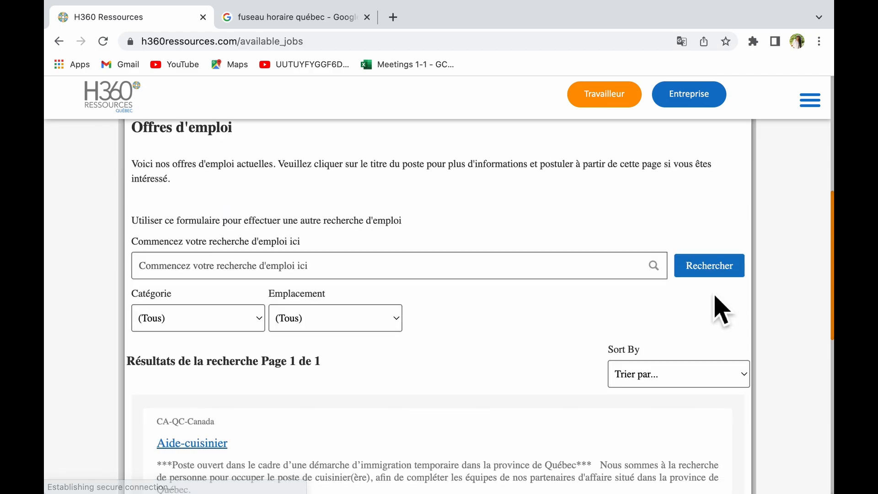
scroll(462, 256, down, 2)
scroll(464, 258, down, 2)
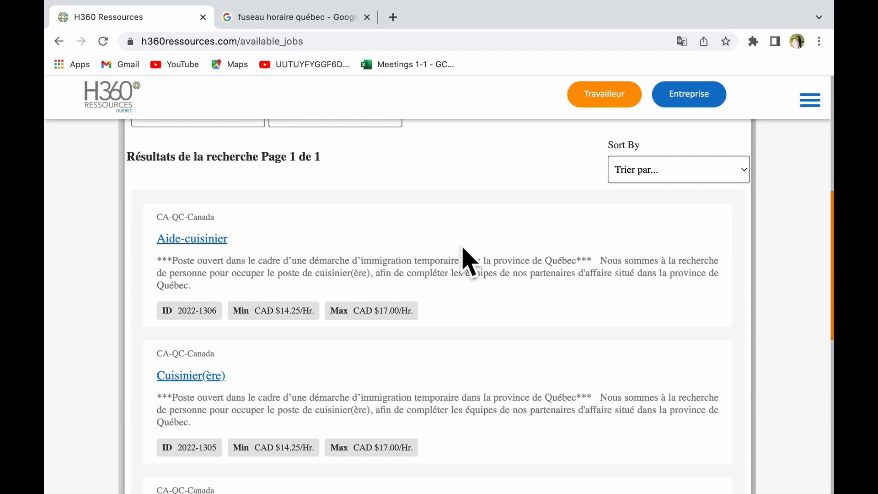
scroll(463, 250, down, 1)
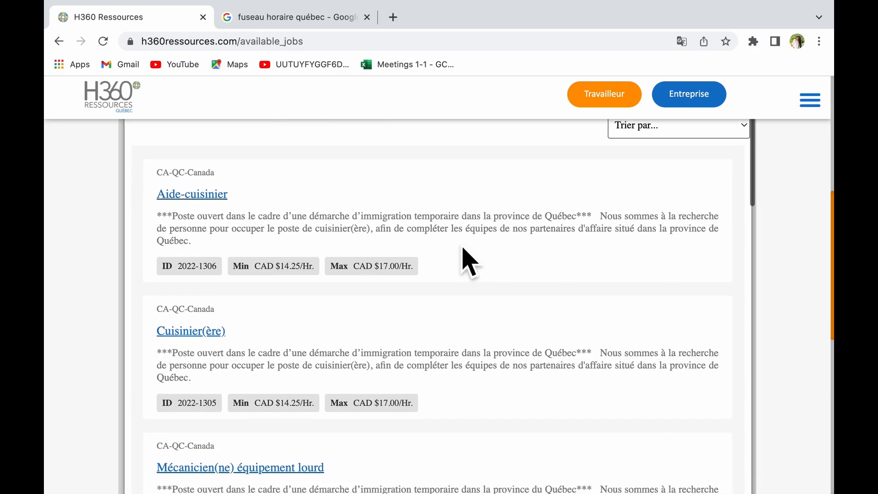
scroll(469, 263, down, 2)
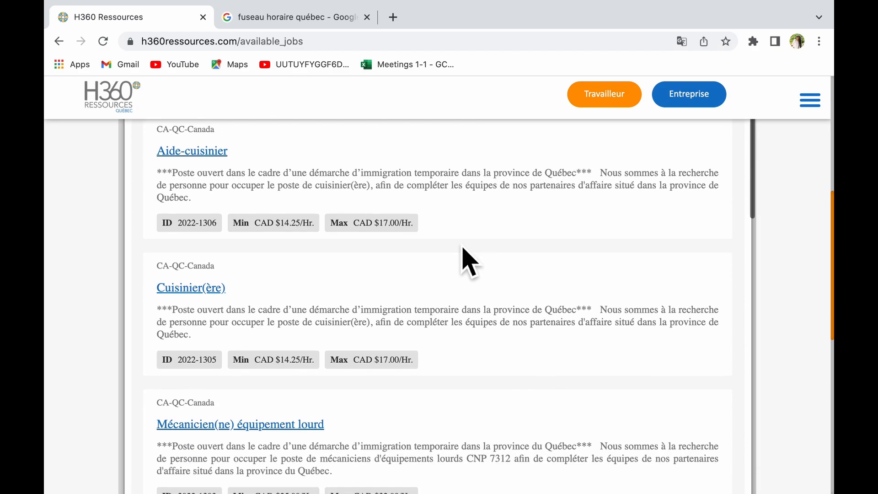
scroll(469, 261, up, 2)
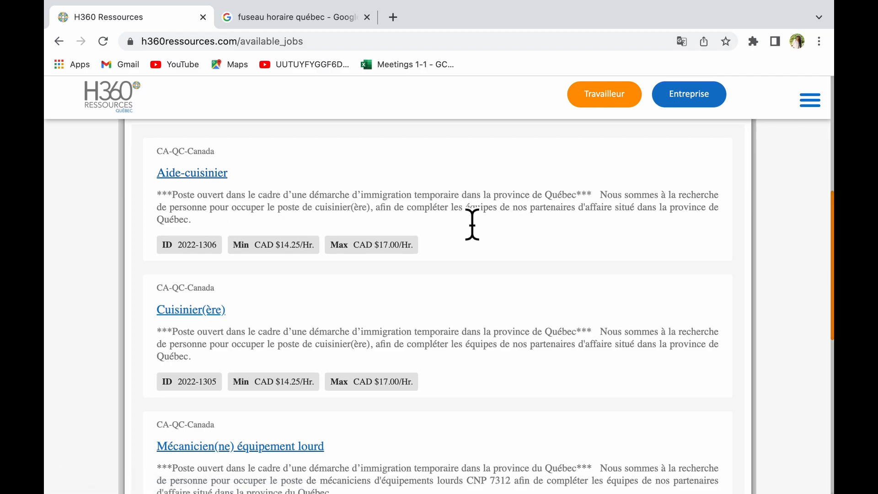
click(225, 181)
scroll(612, 315, up, 3)
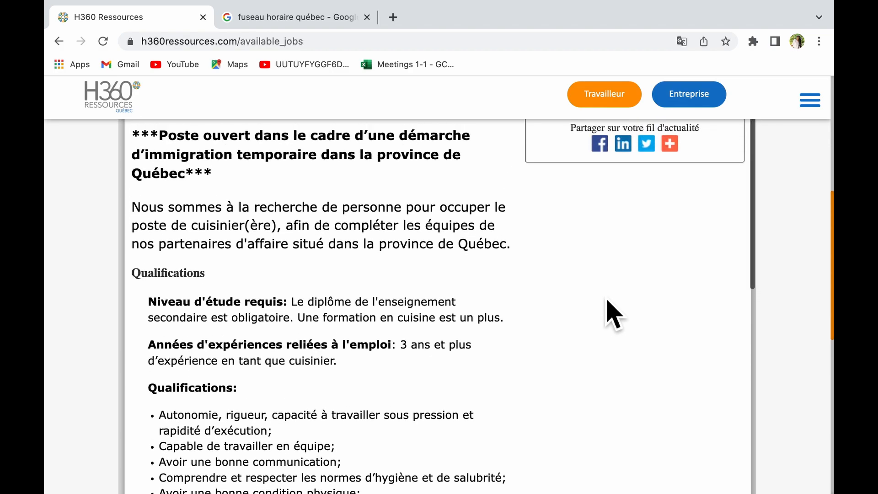
scroll(594, 306, up, 1)
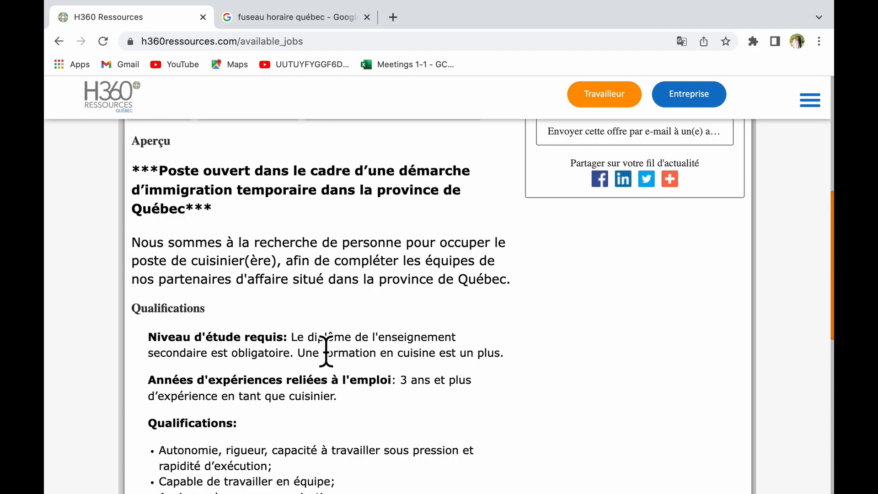
scroll(406, 361, down, 1)
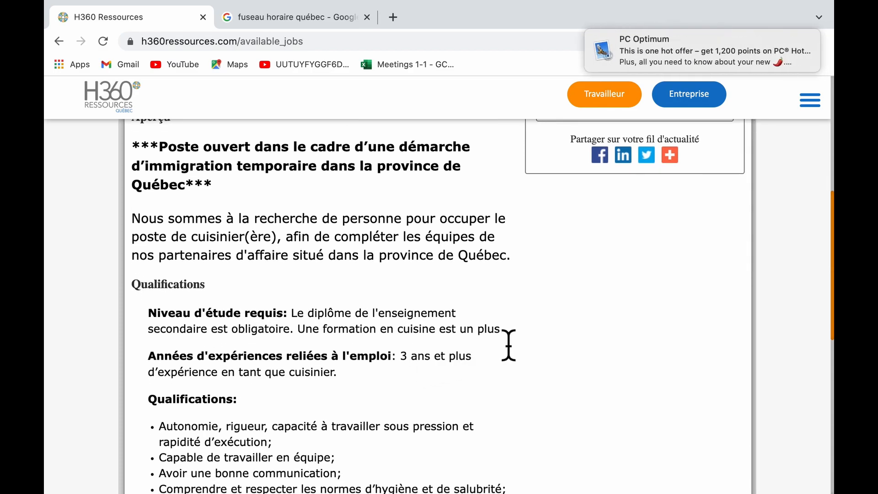
scroll(398, 346, down, 5)
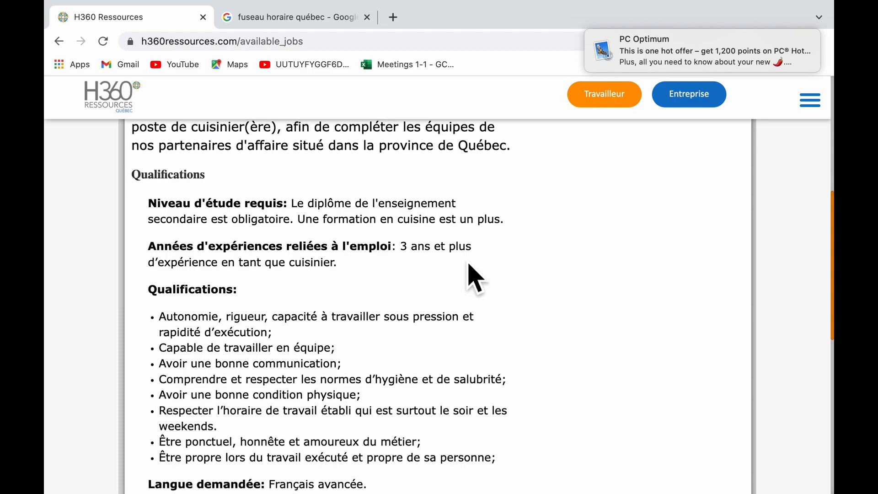
scroll(338, 290, down, 3)
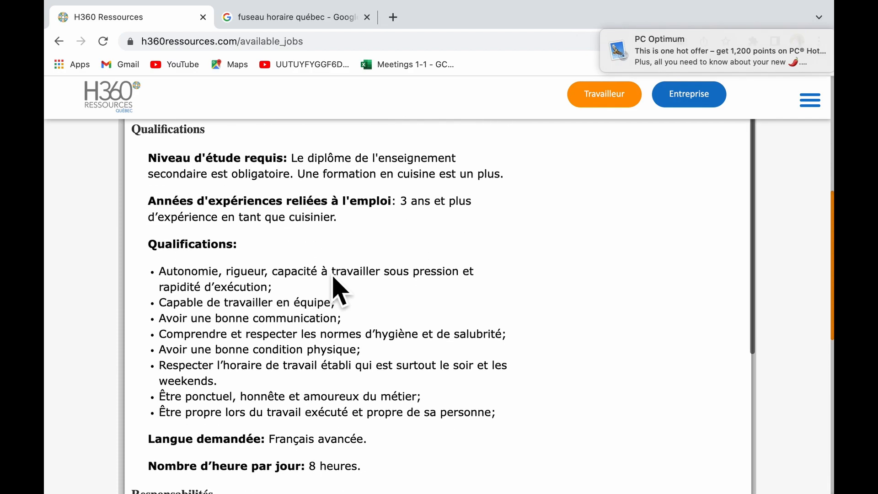
scroll(338, 291, down, 10)
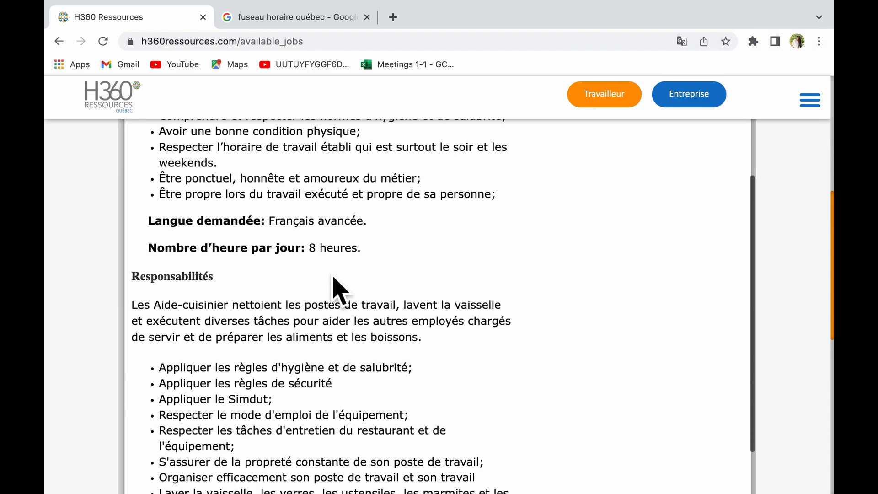
scroll(338, 290, down, 5)
scroll(338, 290, up, 8)
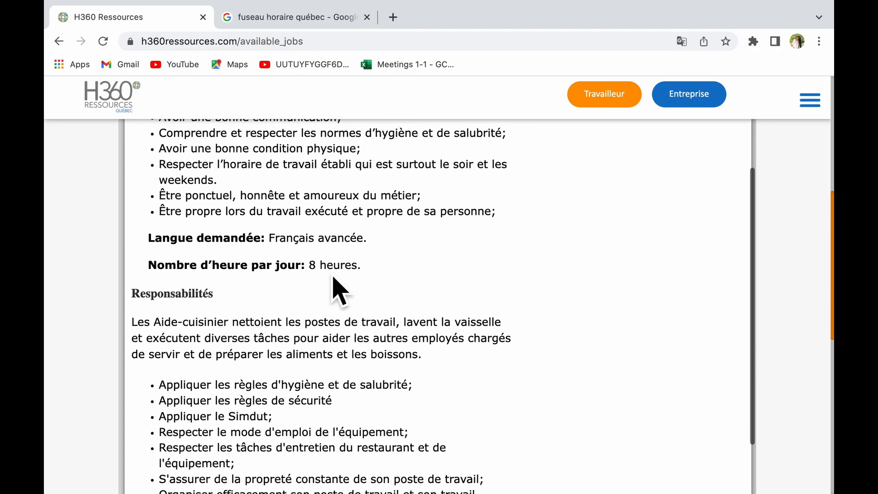
scroll(364, 305, up, 1)
scroll(365, 306, left, 5)
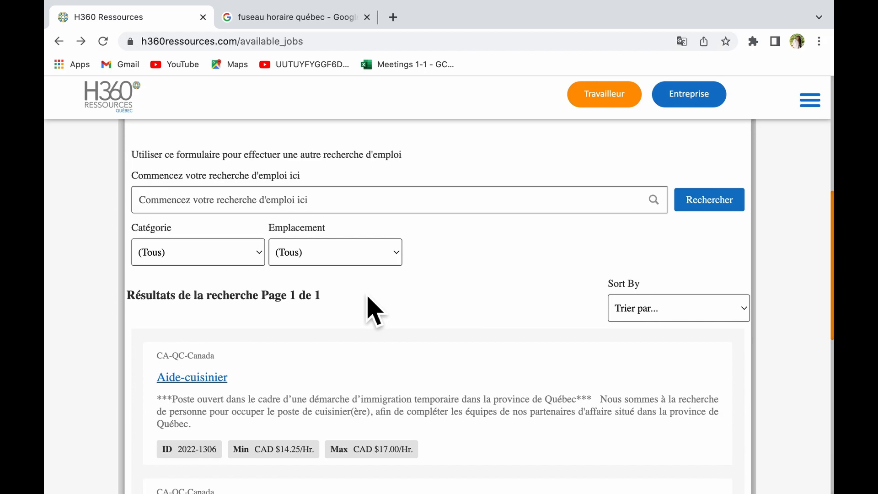
scroll(365, 305, down, 10)
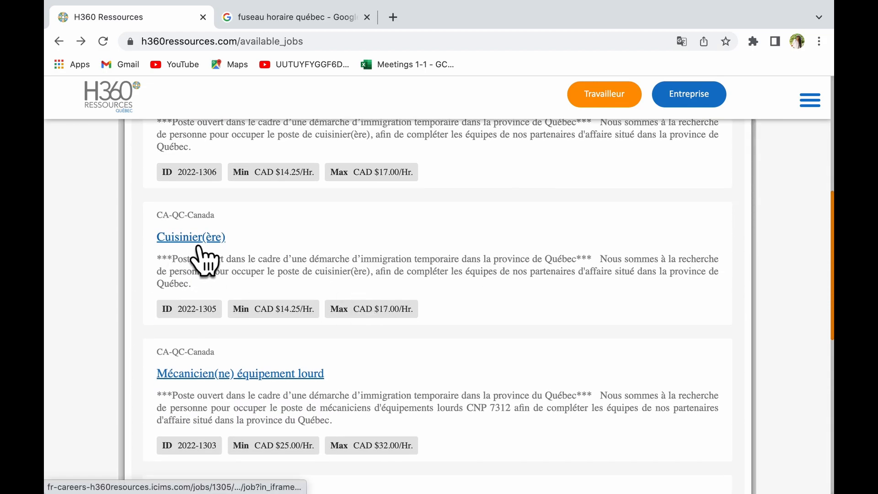
click(198, 247)
scroll(478, 302, up, 5)
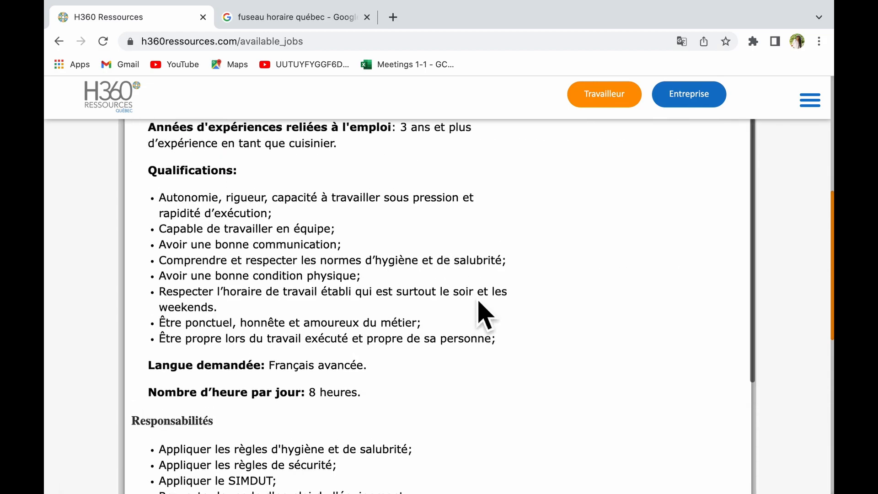
scroll(478, 302, up, 1)
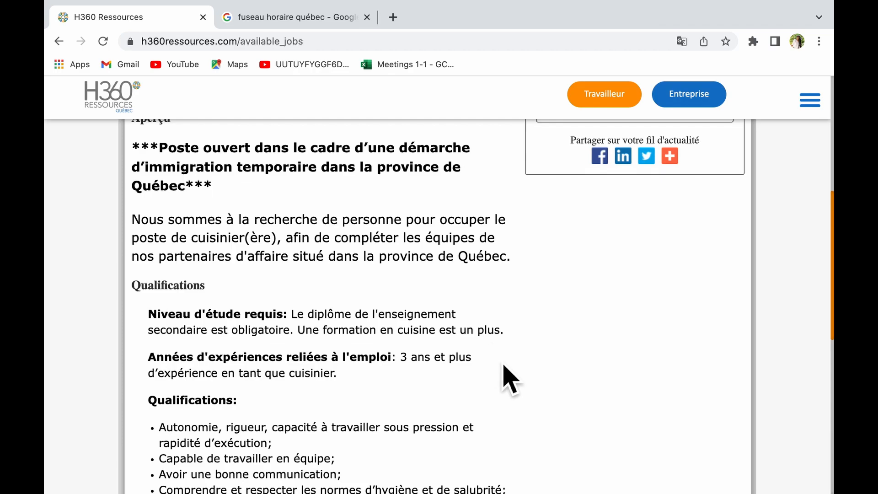
scroll(503, 366, left, 5)
scroll(386, 353, down, 6)
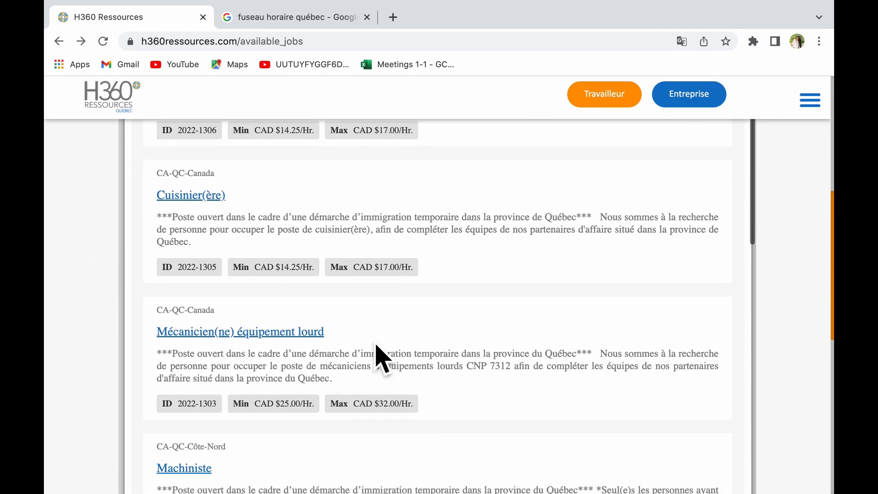
scroll(376, 345, down, 1)
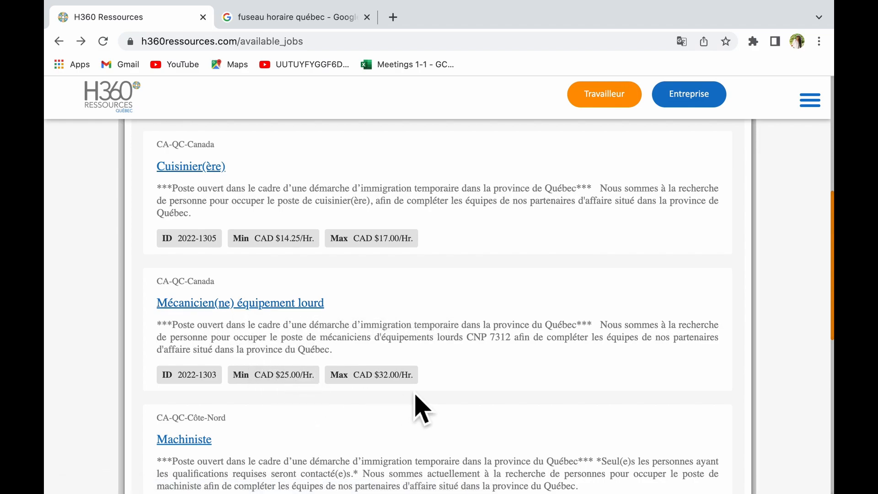
scroll(414, 398, down, 10)
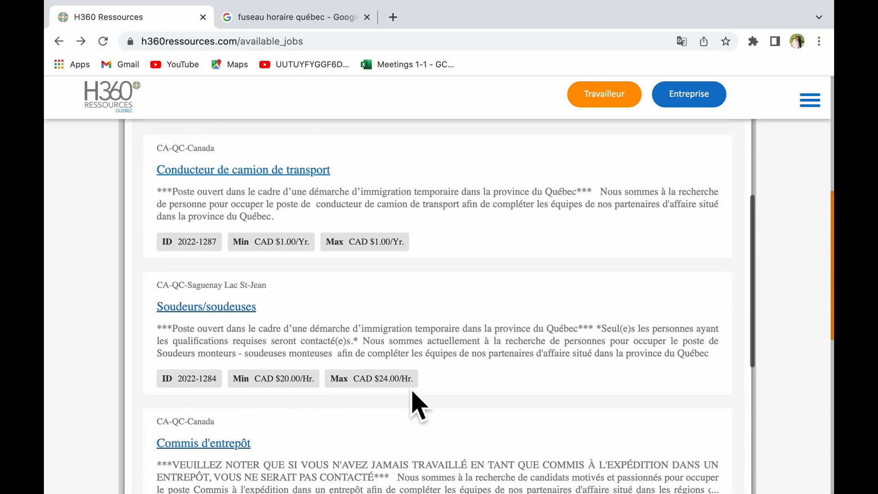
scroll(402, 397, up, 3)
scroll(322, 287, down, 2)
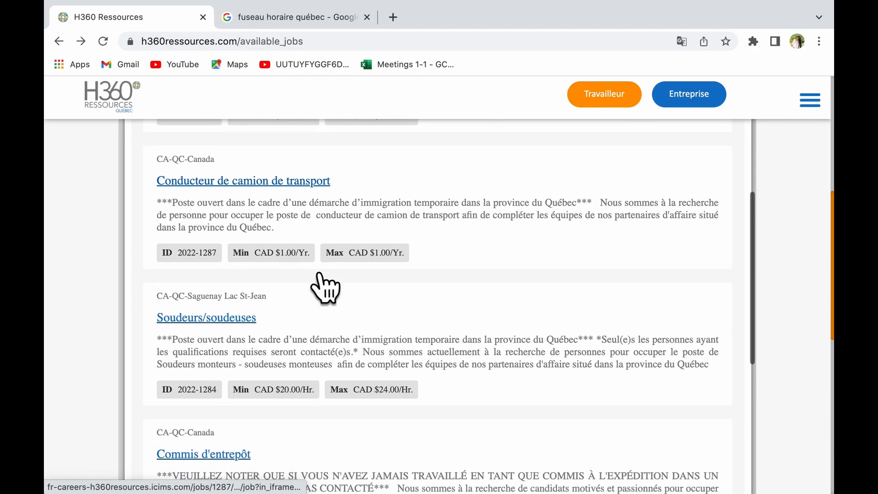
scroll(321, 276, down, 3)
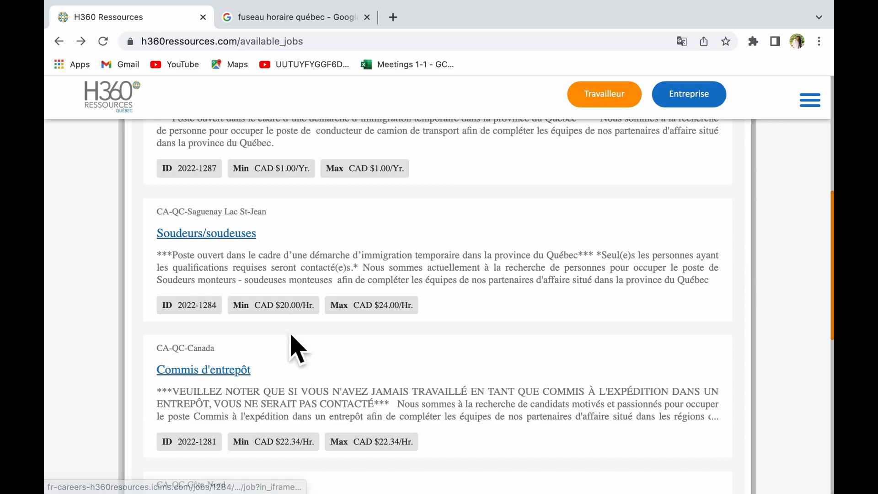
scroll(295, 347, down, 4)
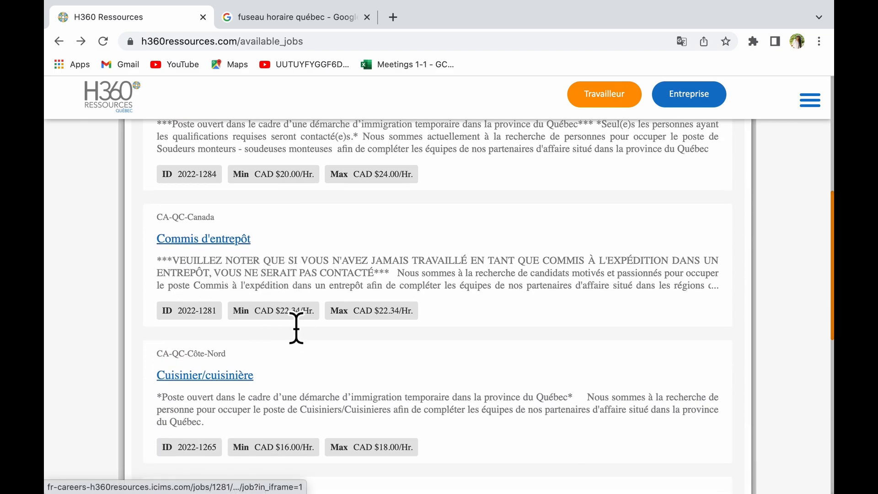
scroll(305, 381, down, 2)
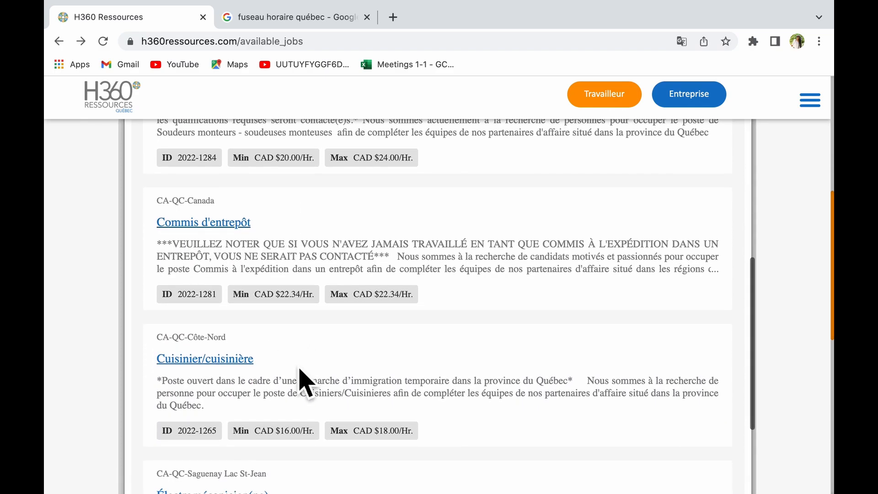
scroll(274, 349, down, 4)
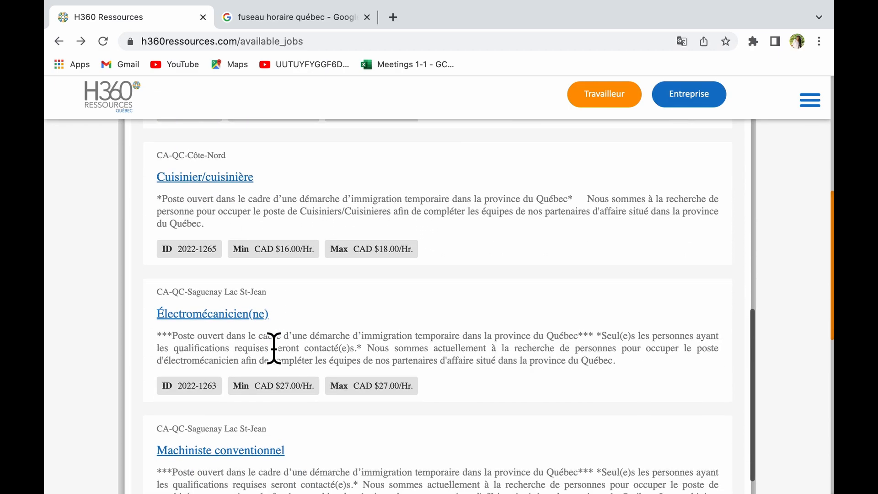
scroll(334, 349, down, 6)
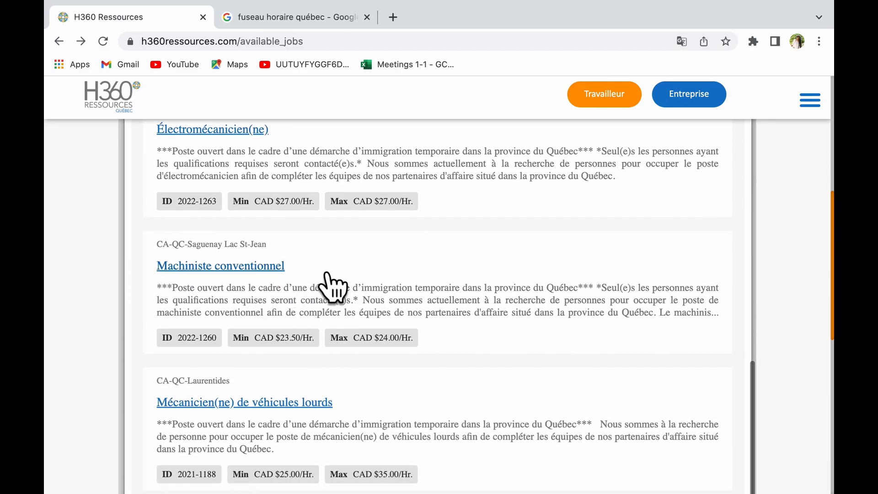
scroll(334, 288, down, 3)
scroll(366, 303, up, 12)
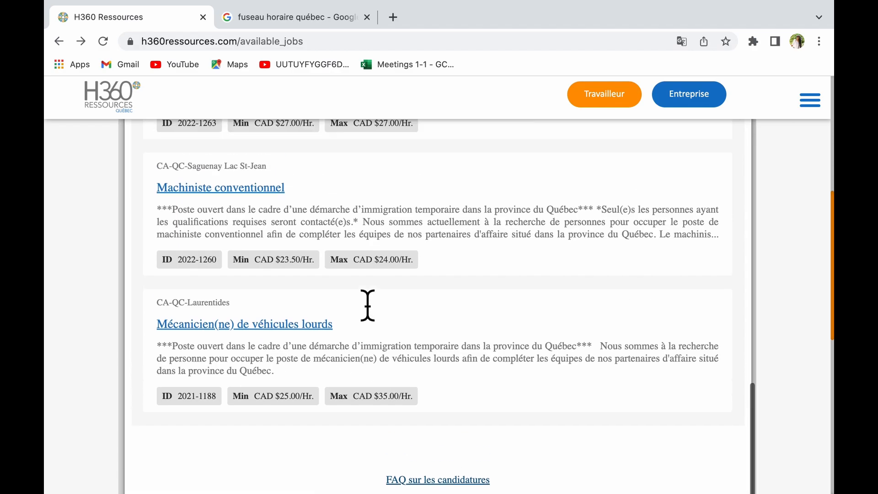
scroll(367, 305, up, 4)
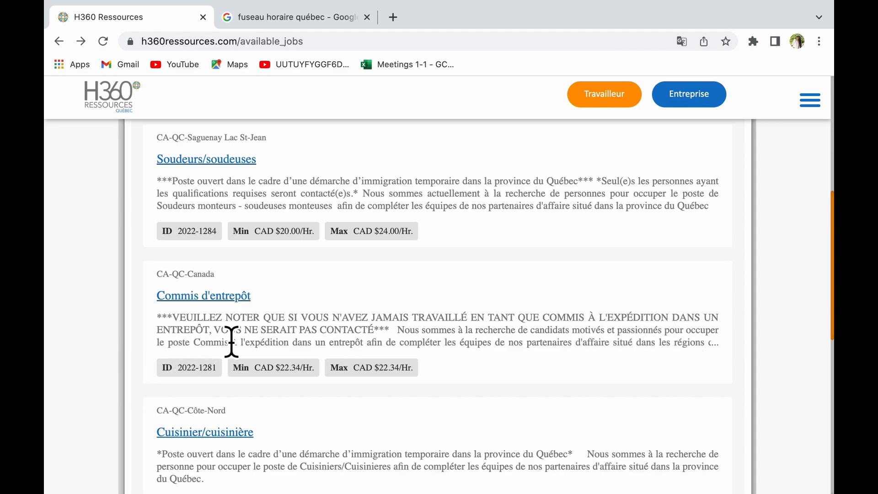
scroll(602, 377, down, 1)
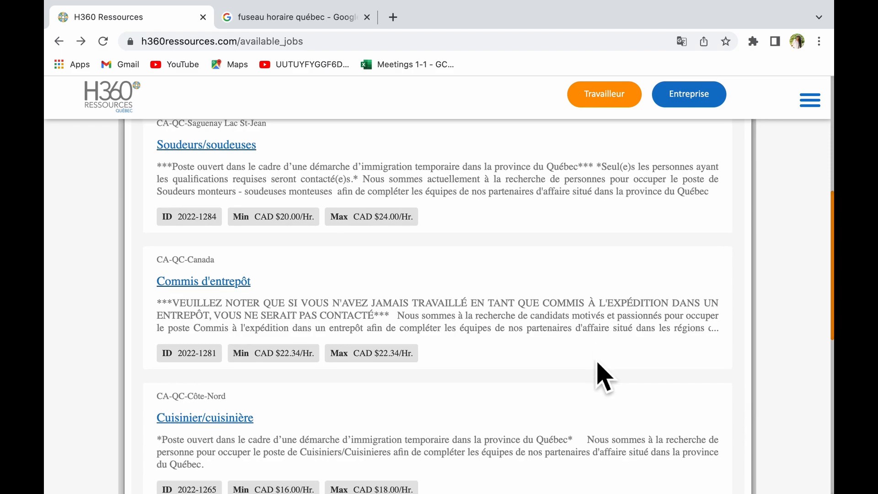
scroll(602, 377, up, 15)
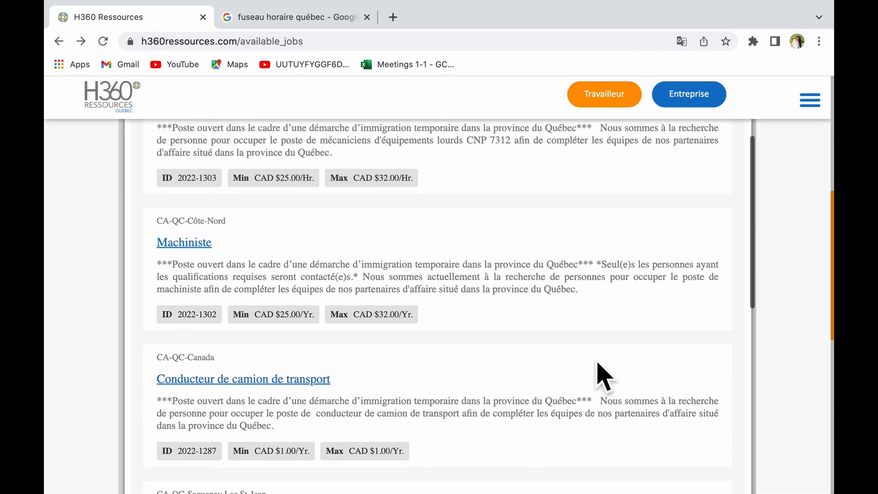
scroll(603, 377, up, 4)
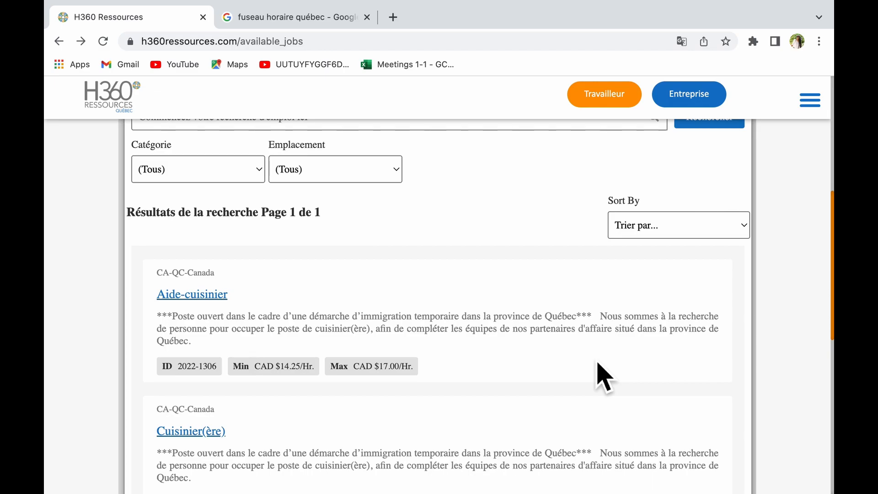
scroll(551, 465, up, 10)
scroll(551, 466, down, 15)
scroll(553, 466, up, 8)
Open the Aide-cuisinier posting and read through Aperçu, Qualifications and Responsabilités.
click(200, 389)
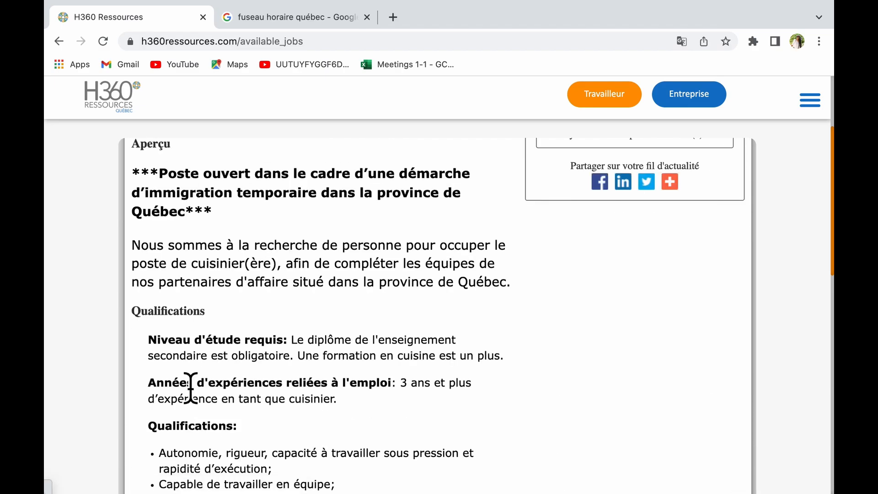
scroll(479, 362, up, 3)
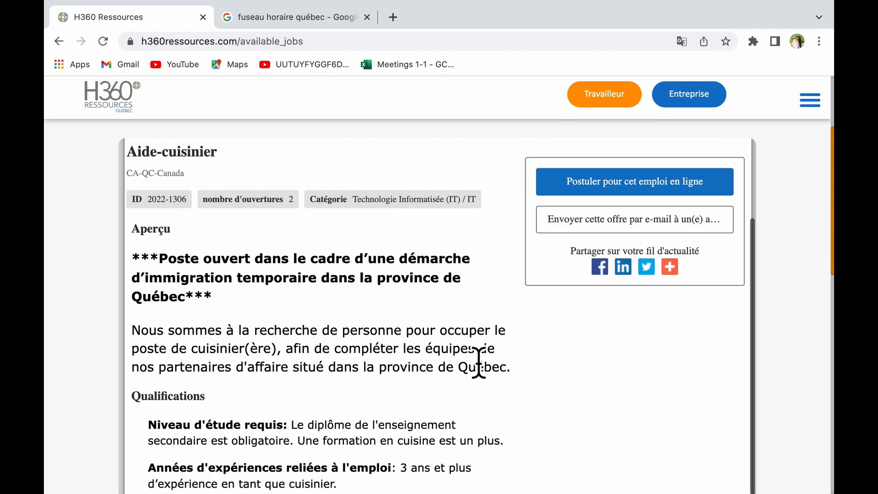
scroll(478, 362, down, 2)
scroll(479, 363, down, 4)
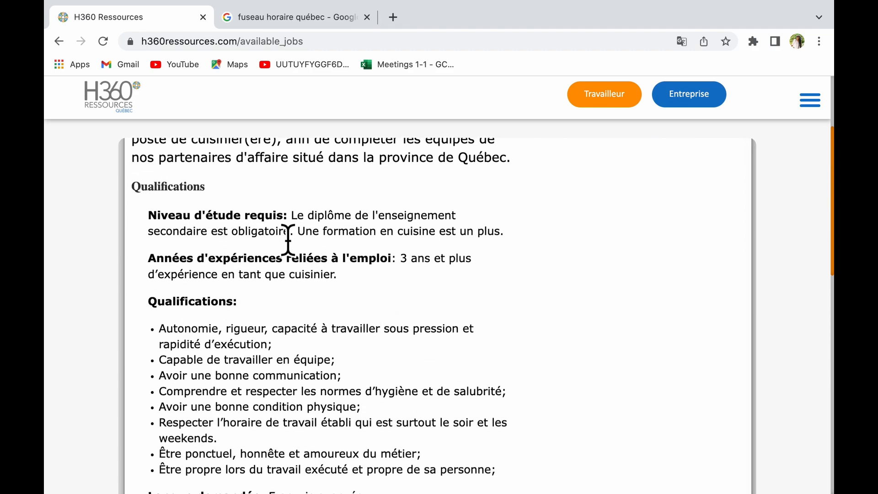
scroll(200, 337, down, 4)
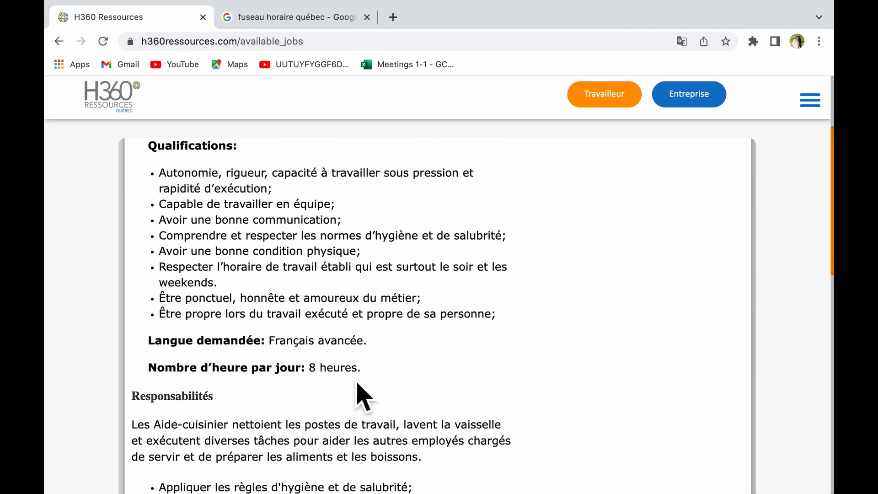
scroll(352, 396, down, 6)
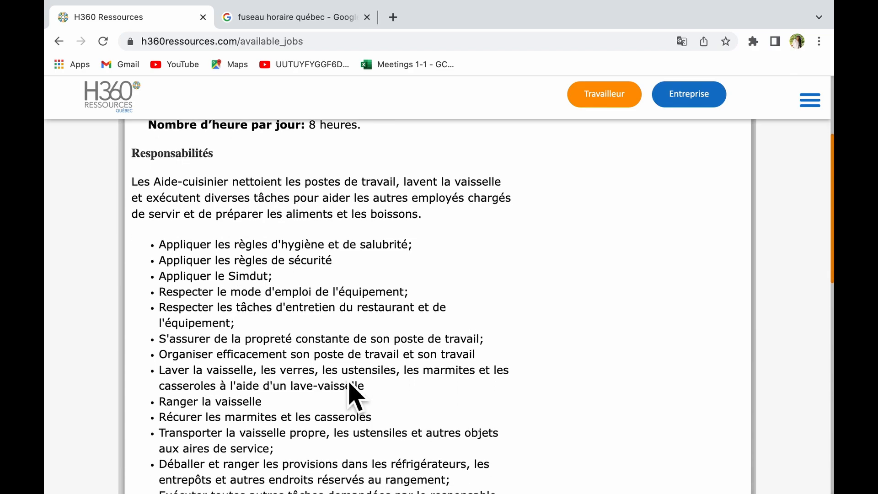
scroll(291, 460, down, 4)
scroll(291, 462, up, 8)
Start the online application for the Aide-cuisinier job with Postuler pour cet emploi en ligne.
scroll(526, 411, up, 6)
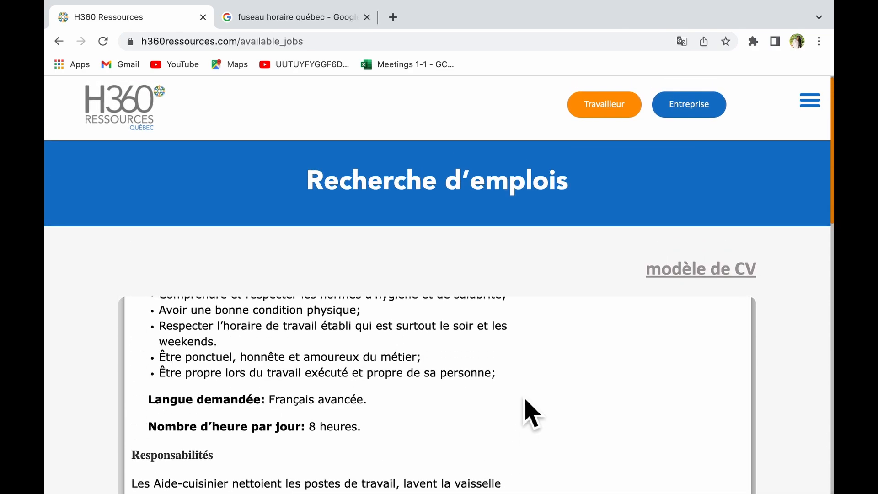
scroll(729, 451, up, 4)
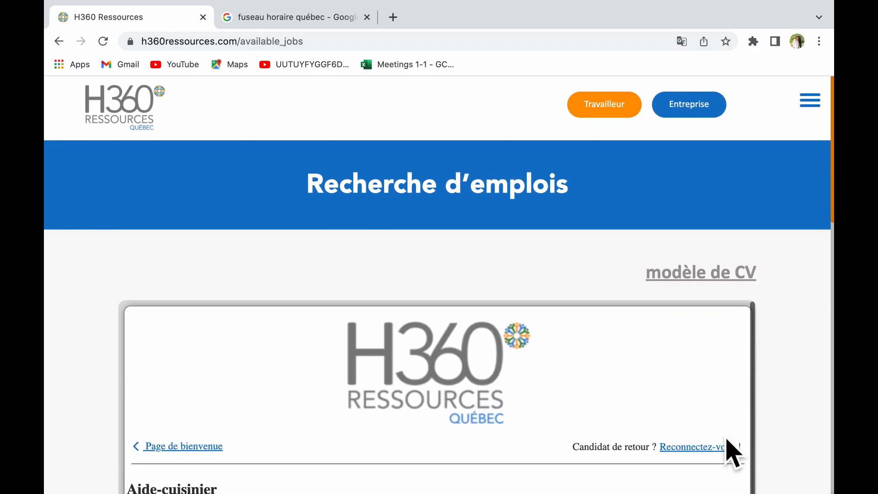
scroll(828, 337, down, 2)
scroll(709, 274, down, 5)
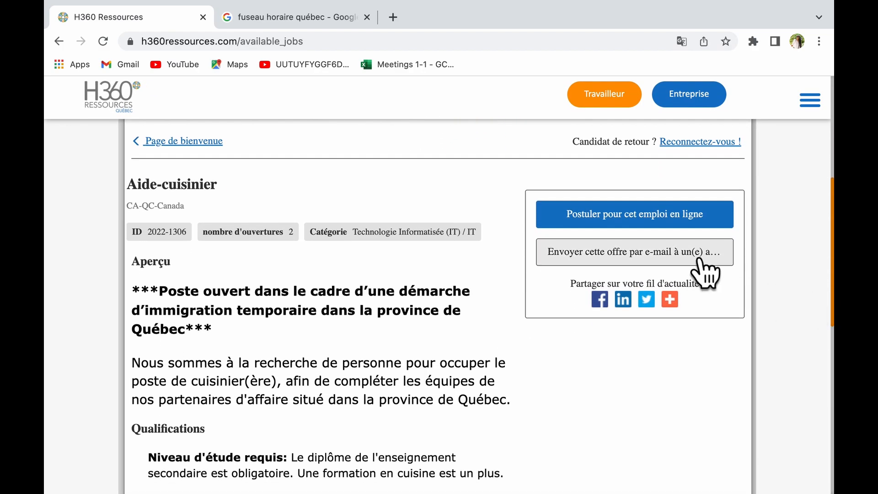
click(681, 231)
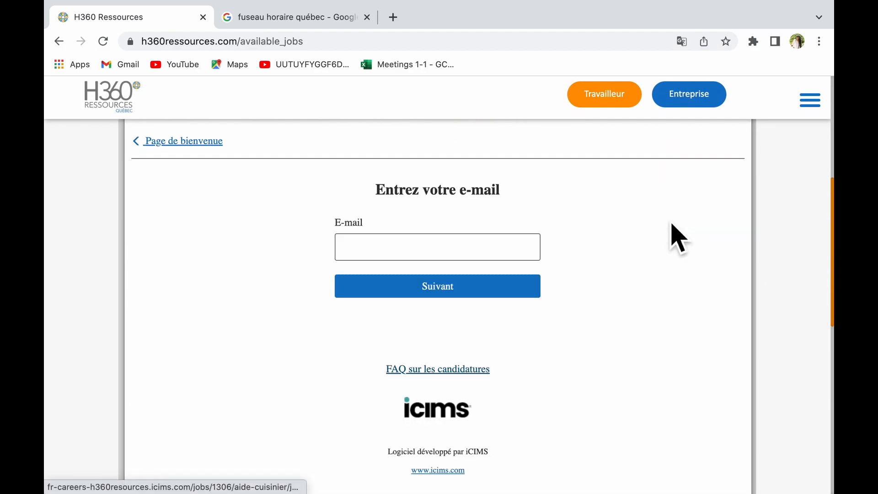
Enter the saved e-mail address and continue to the candidate profile form.
click(462, 251)
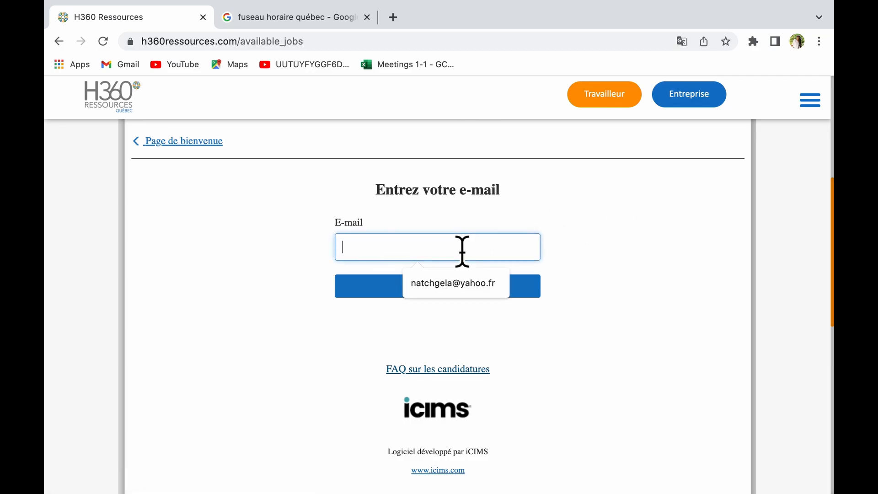
click(457, 288)
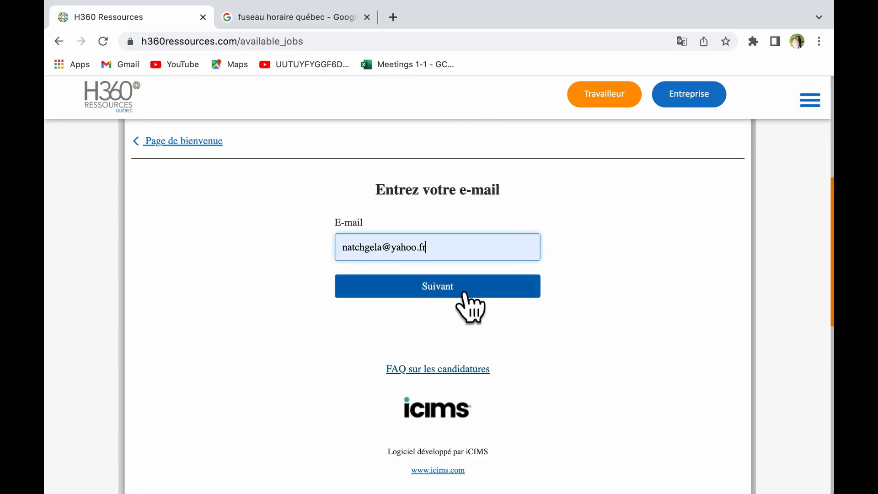
click(453, 291)
scroll(605, 304, down, 2)
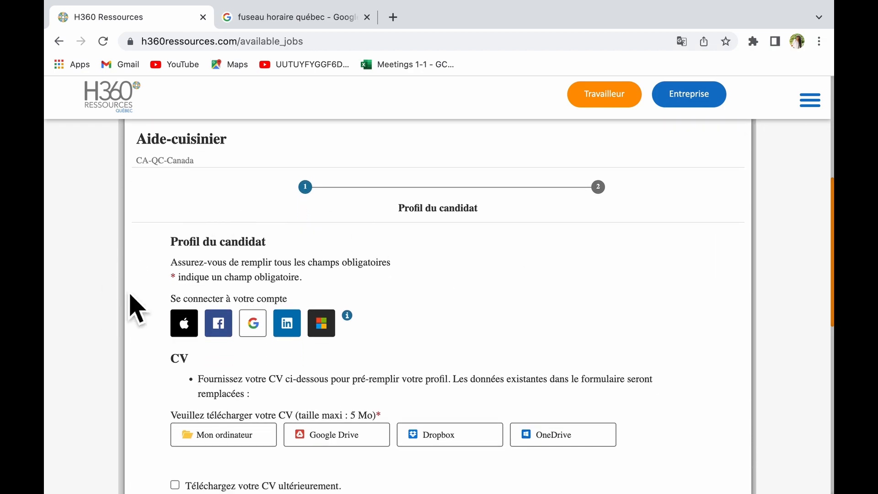
Tick 'Téléchargez votre CV ultérieurement' further down the Profil du candidat form.
scroll(510, 270, down, 1)
scroll(510, 270, up, 1)
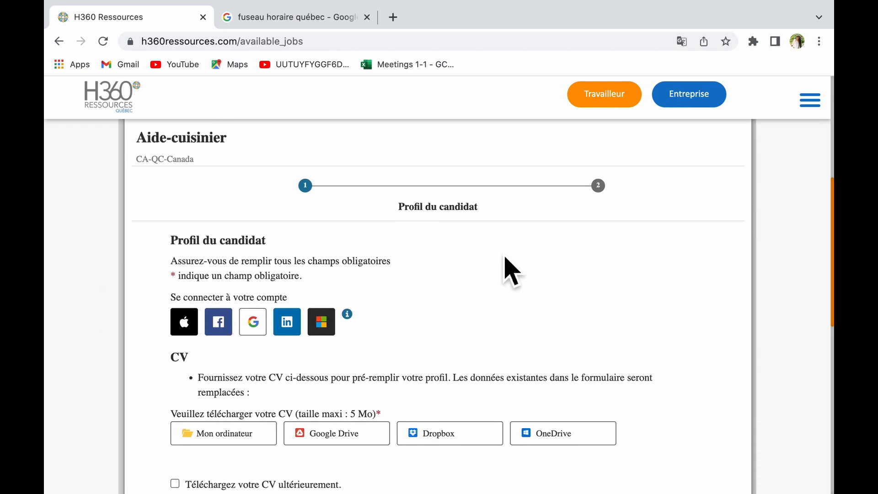
scroll(507, 270, down, 1)
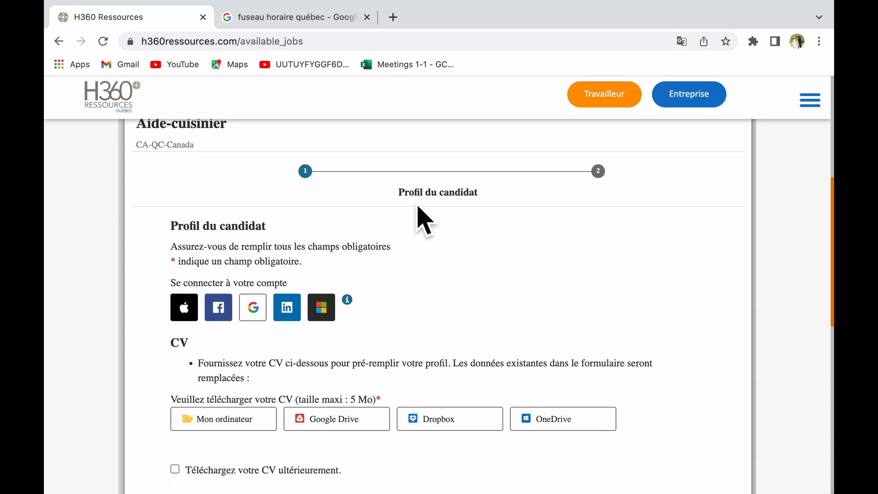
scroll(468, 263, down, 3)
scroll(469, 262, down, 2)
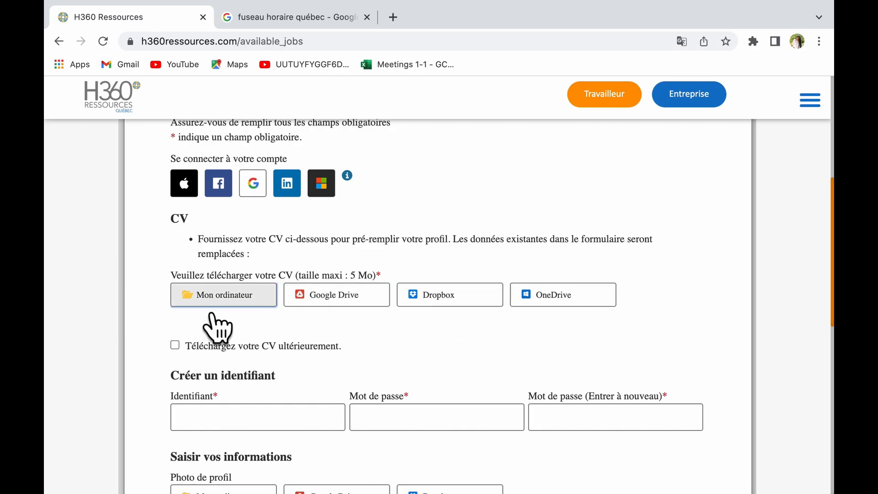
scroll(212, 315, down, 2)
scroll(215, 327, down, 4)
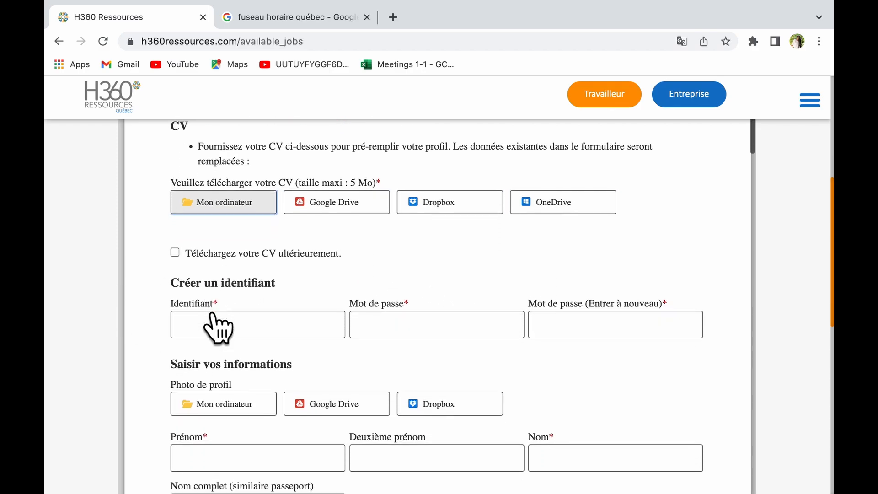
click(202, 202)
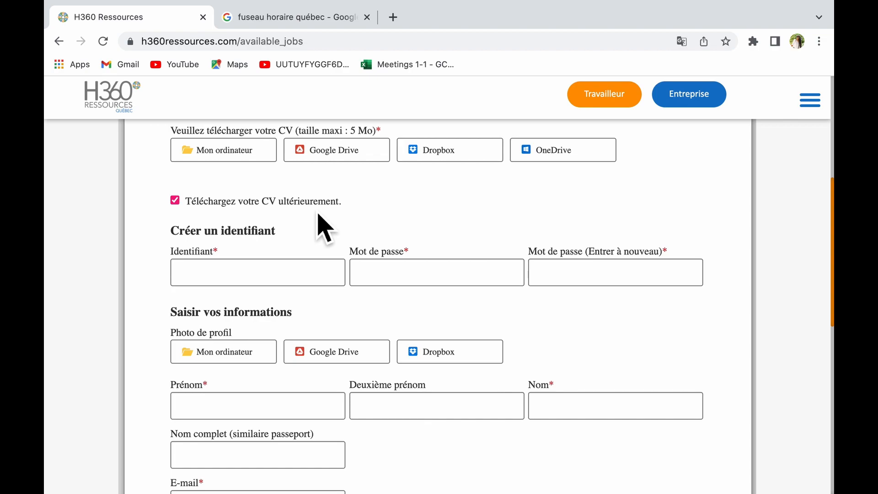
Fill Identifiant with the saved username, then type the account password and its confirmation.
click(246, 281)
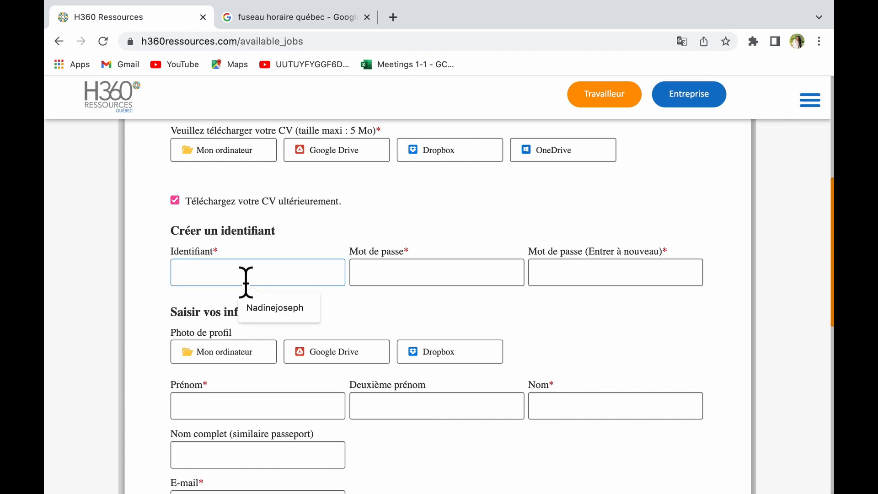
click(280, 303)
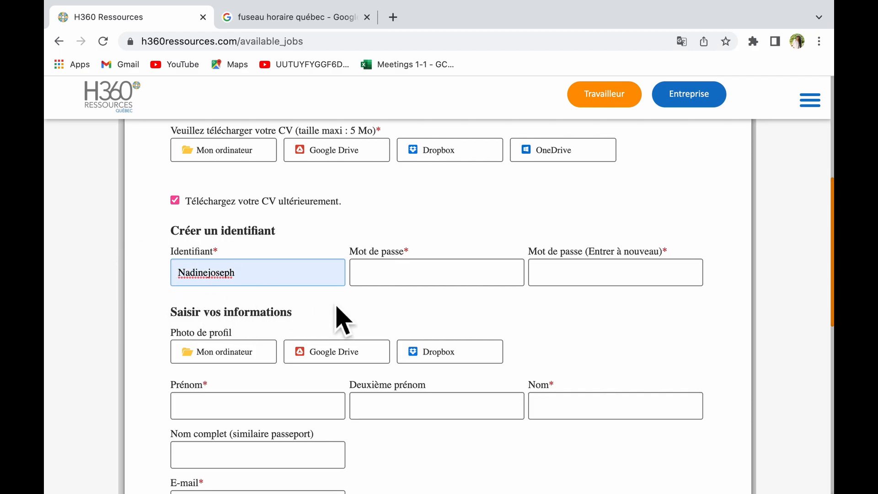
click(403, 284)
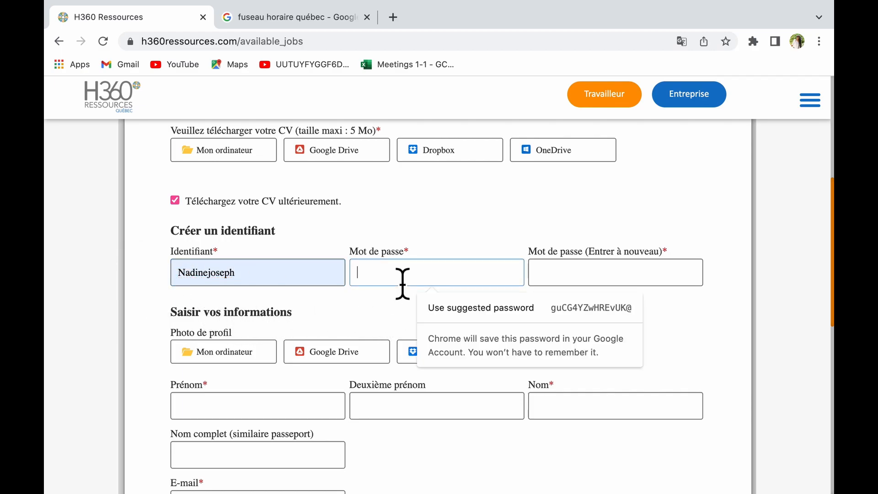
text(•••)
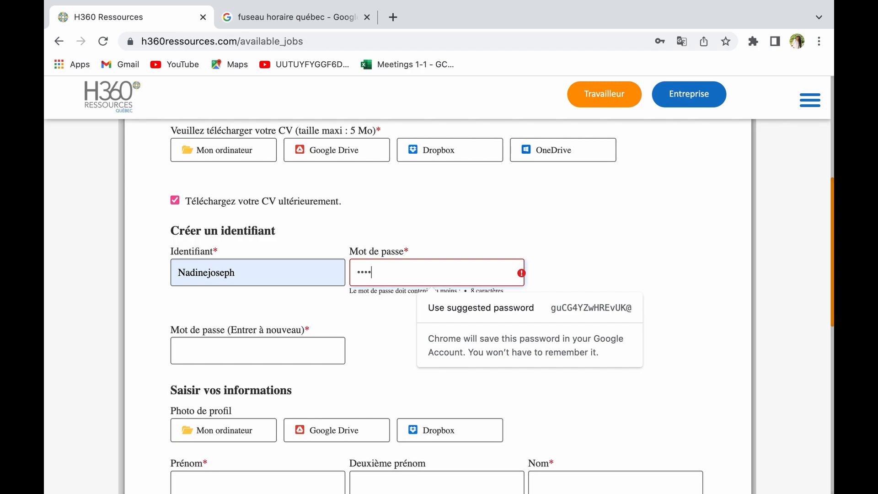
text(••••••)
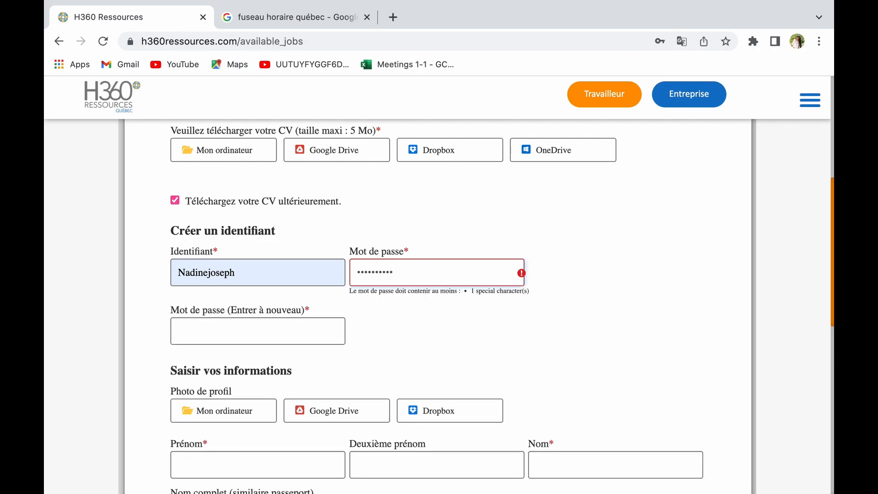
text(••)
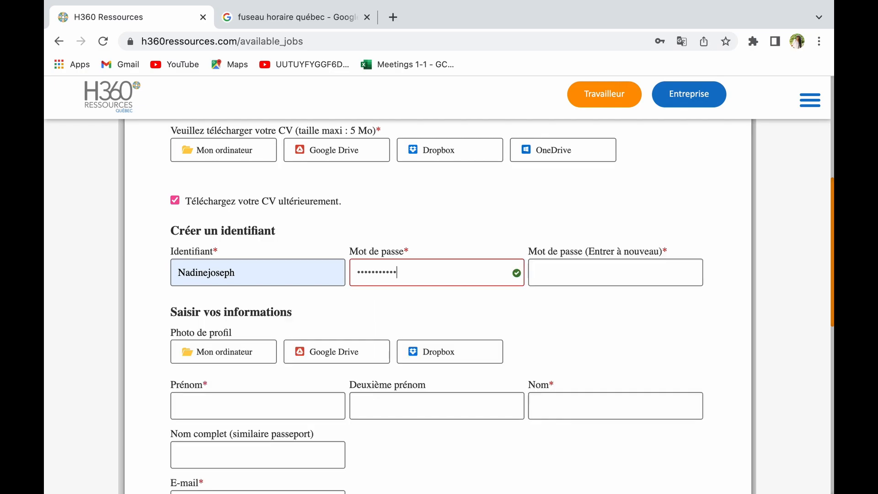
click(588, 286)
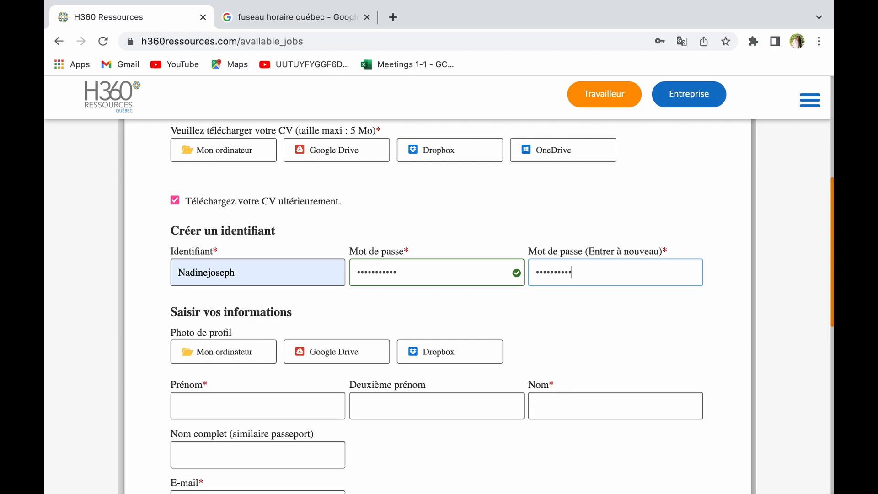
scroll(258, 407, down, 4)
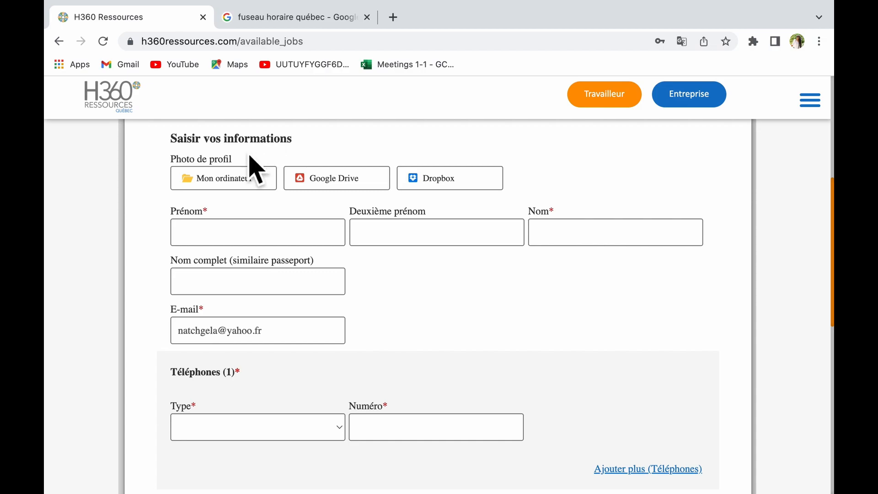
Enter the candidate's first name, last name and full passport name under Saisir vos informations.
click(258, 182)
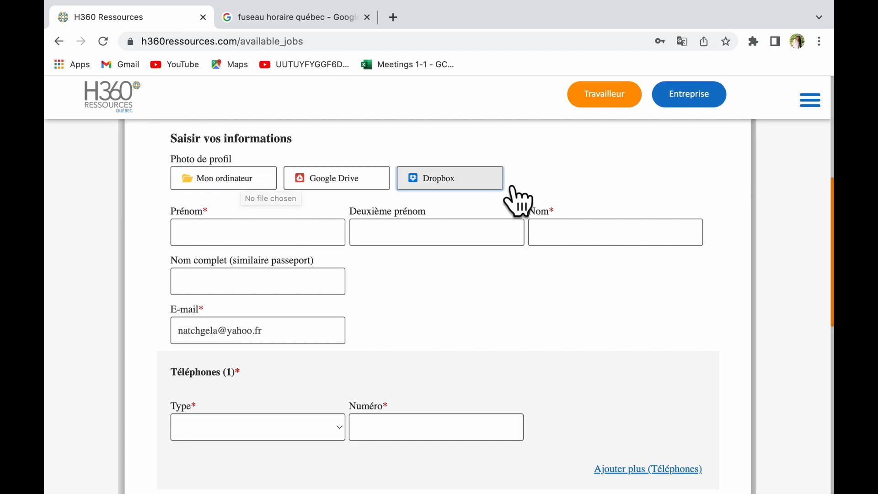
click(310, 238)
key(Tab)
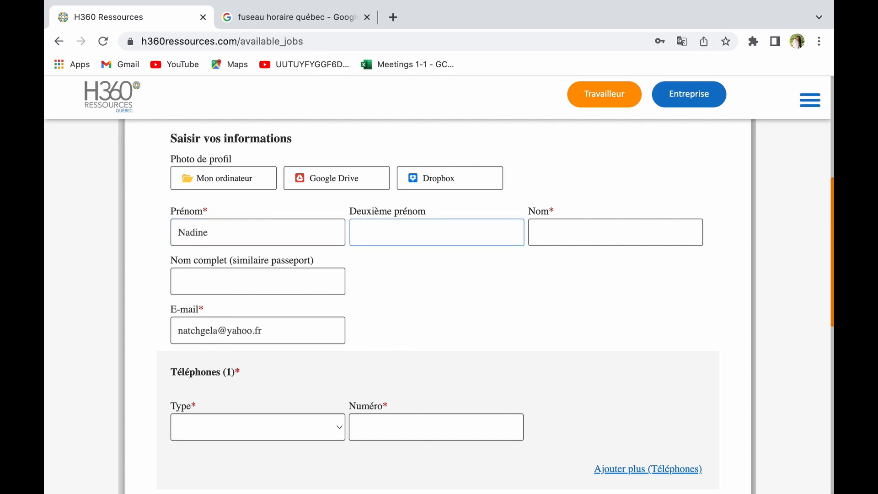
click(575, 243)
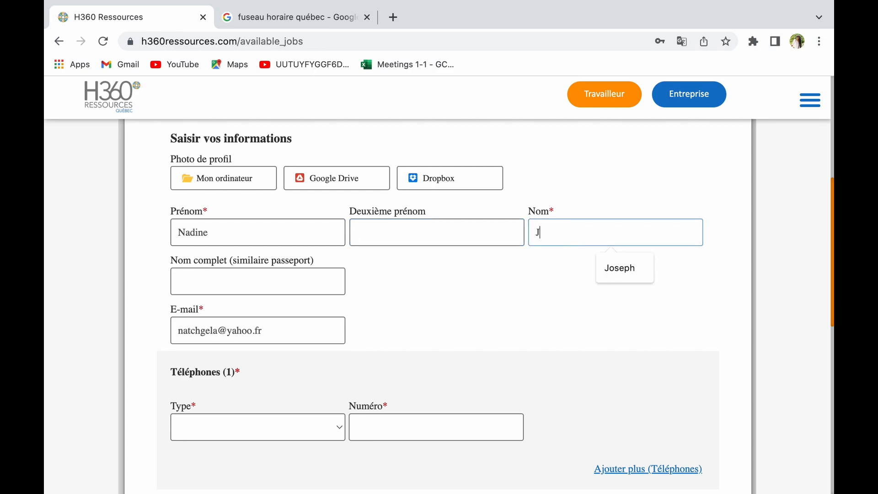
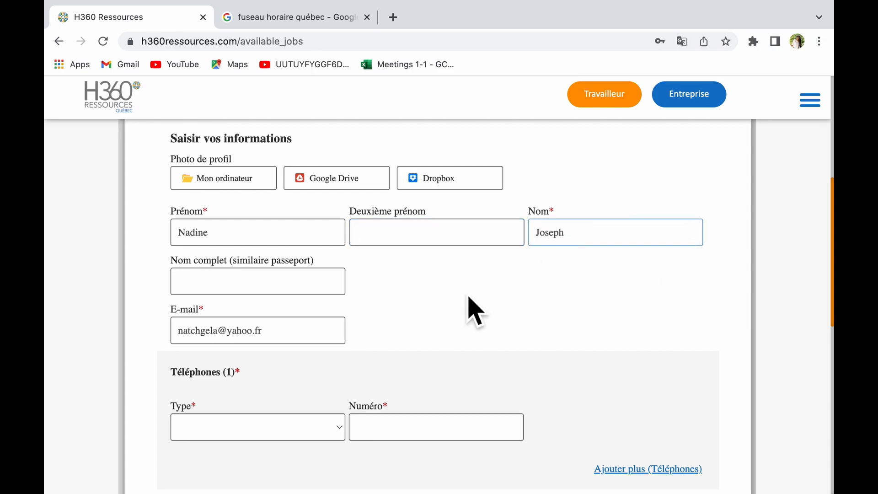
click(310, 294)
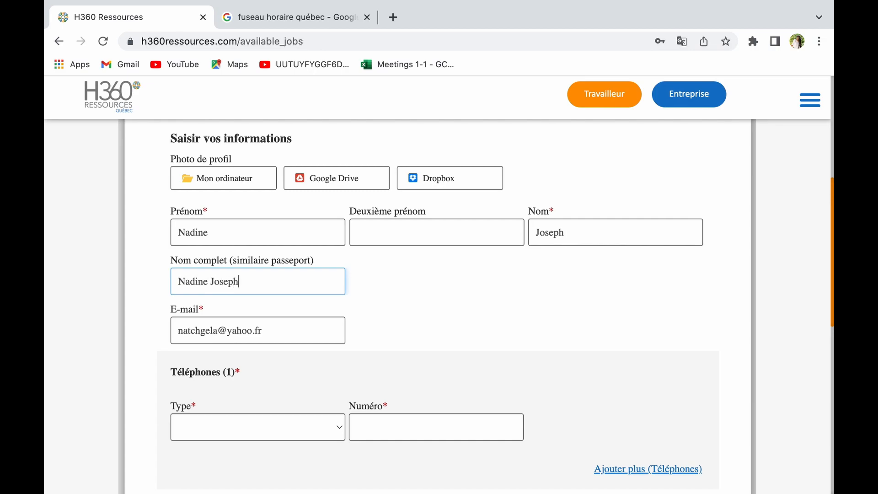
scroll(219, 308, down, 3)
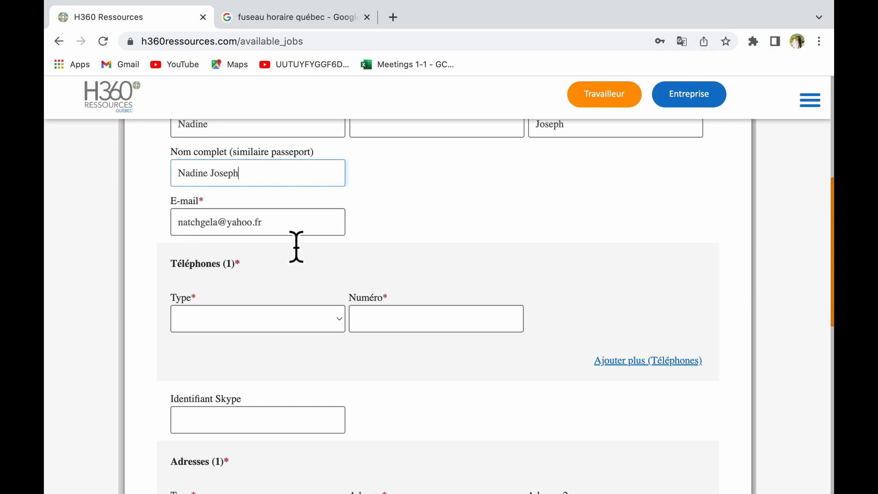
Add a Cellulaire phone entry under Téléphones and type the candidate's phone number.
scroll(296, 247, down, 3)
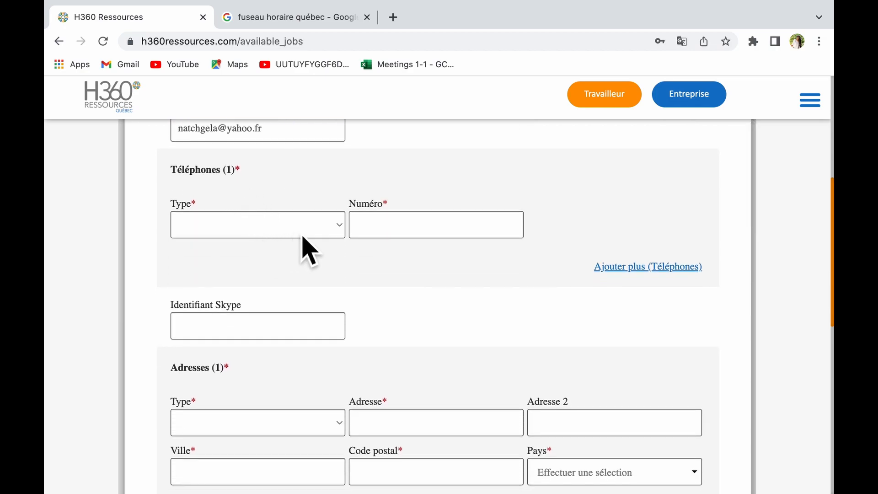
click(302, 237)
click(352, 243)
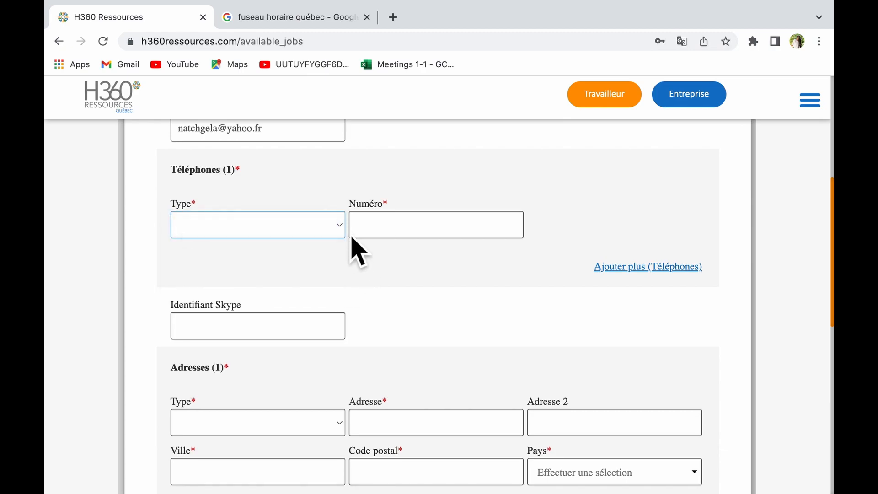
click(344, 230)
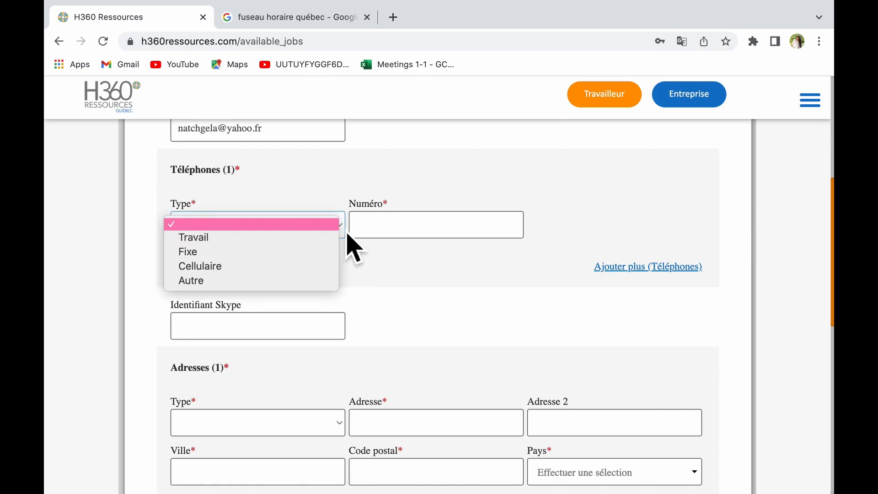
click(270, 268)
click(375, 235)
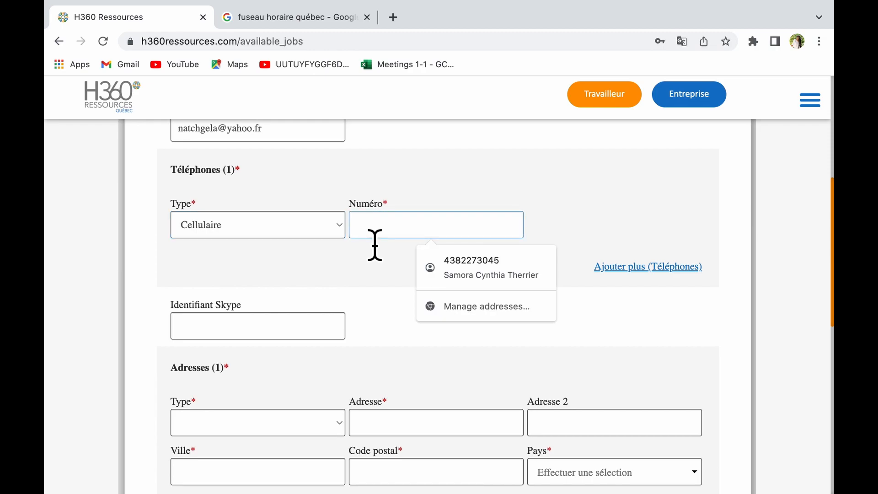
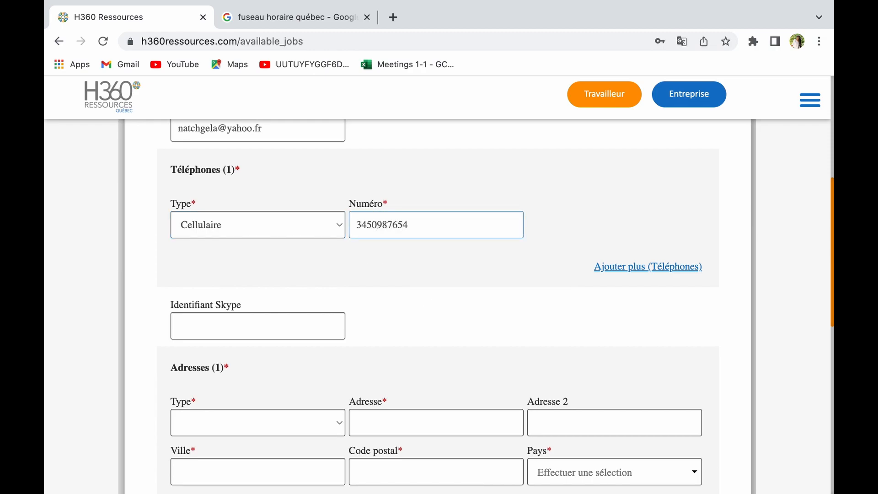
scroll(439, 306, down, 5)
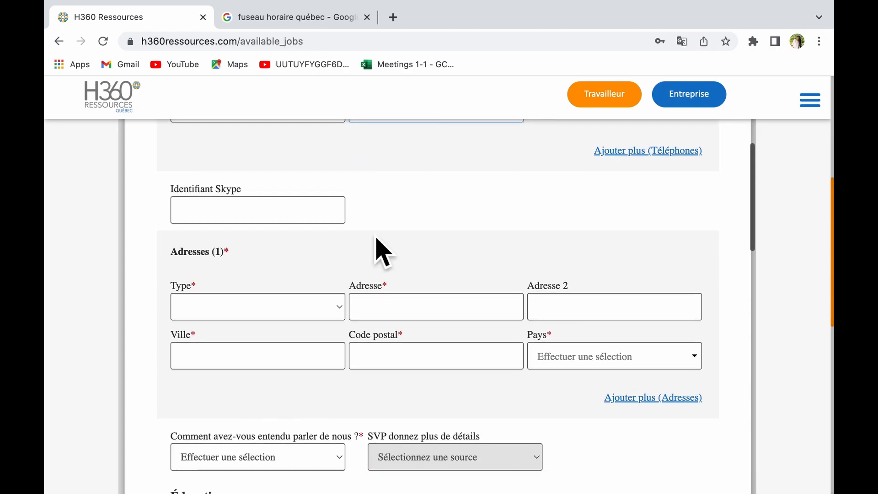
Set the address Type to Home in the Adresses section.
scroll(541, 239, up, 5)
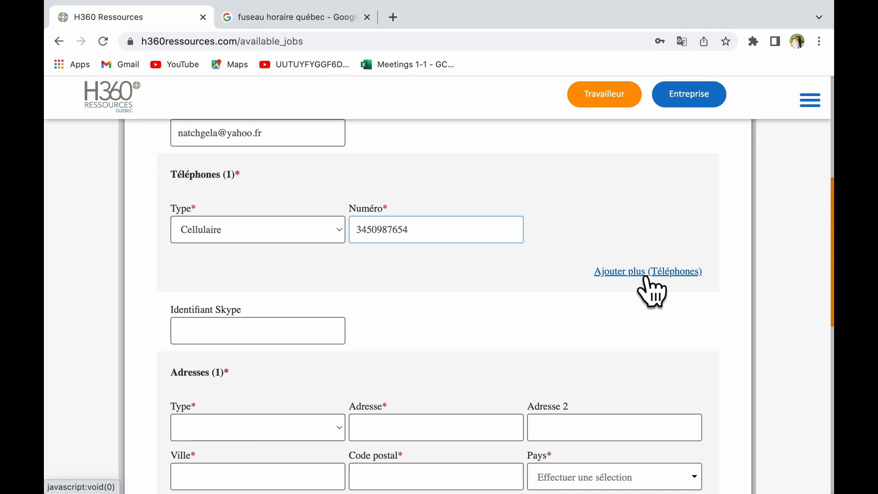
scroll(332, 378, down, 4)
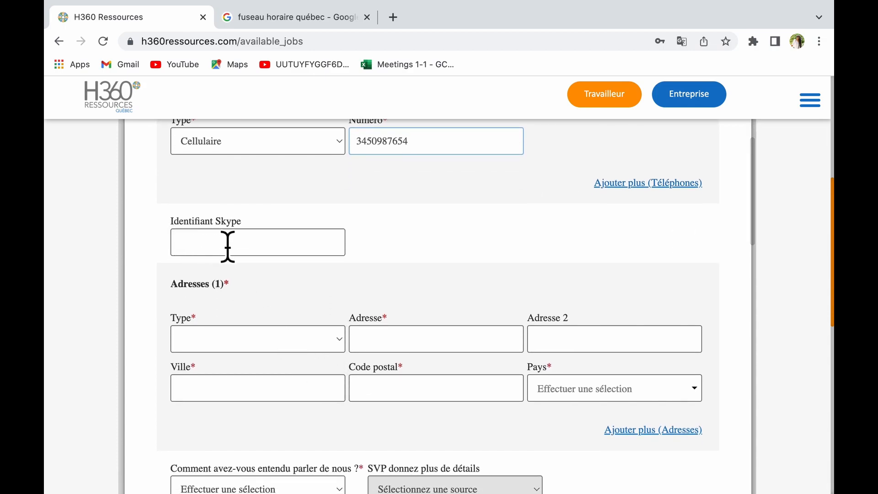
scroll(249, 251, down, 1)
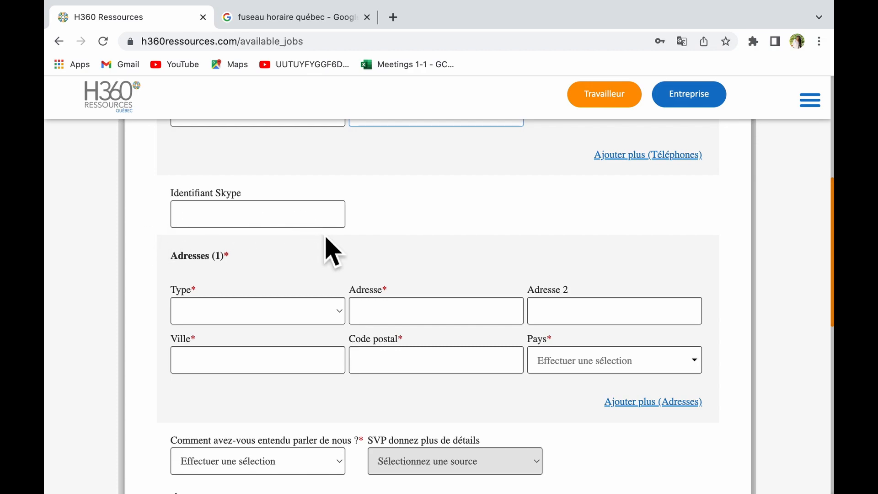
scroll(331, 250, down, 2)
scroll(293, 215, up, 1)
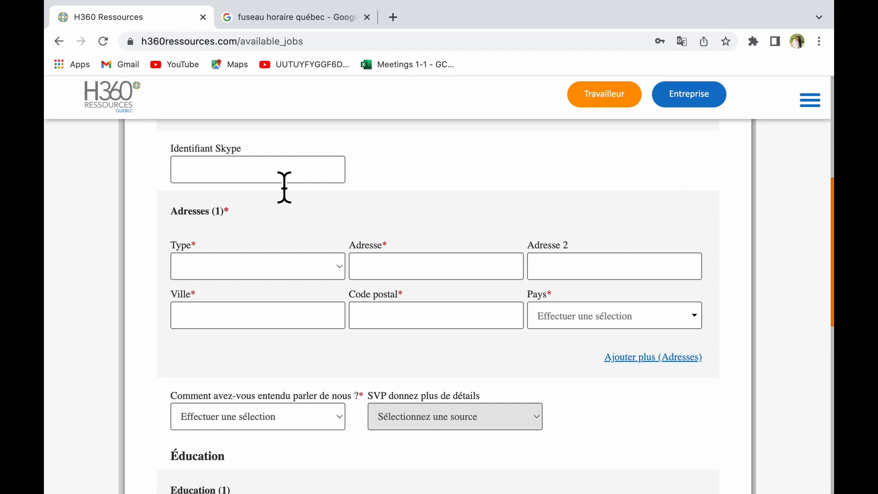
scroll(285, 187, down, 2)
click(337, 194)
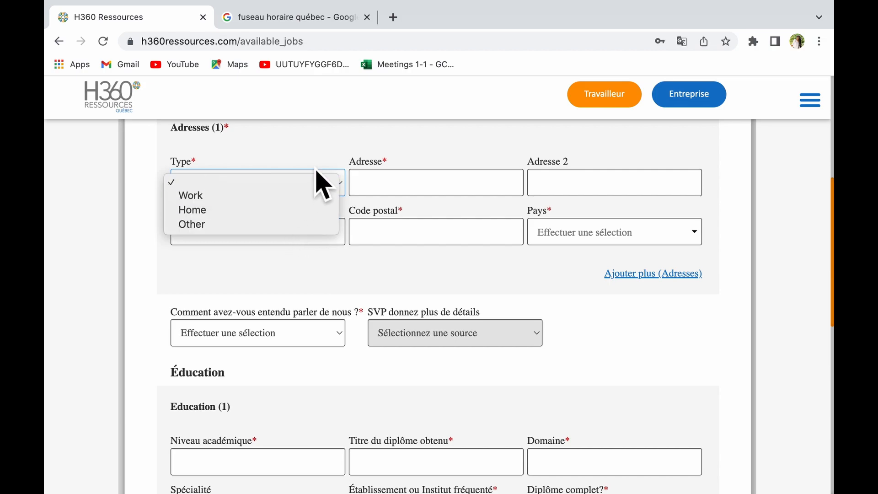
click(298, 210)
Fill in the candidate's street address and postal code fields.
click(401, 192)
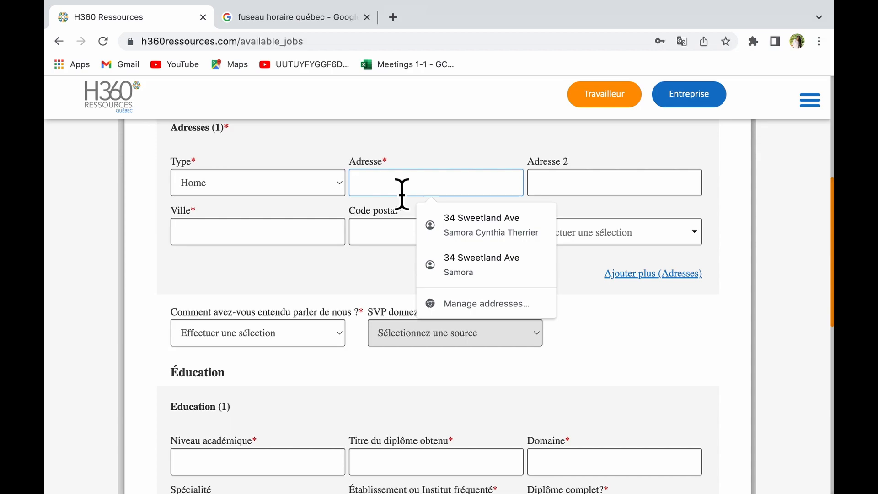
click(394, 257)
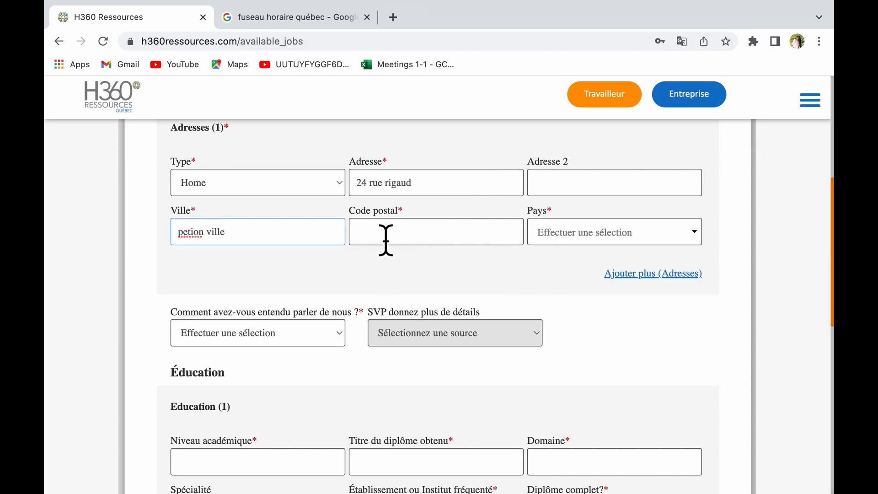
click(388, 237)
text(Ht6120)
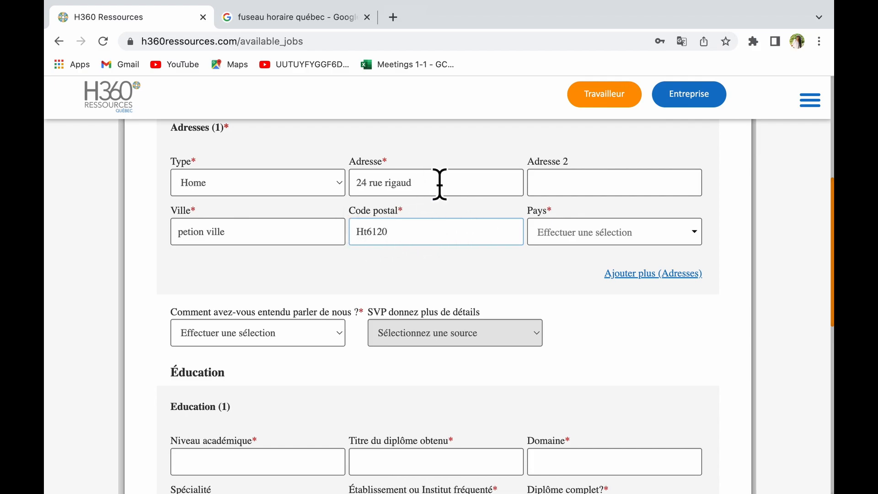
click(694, 233)
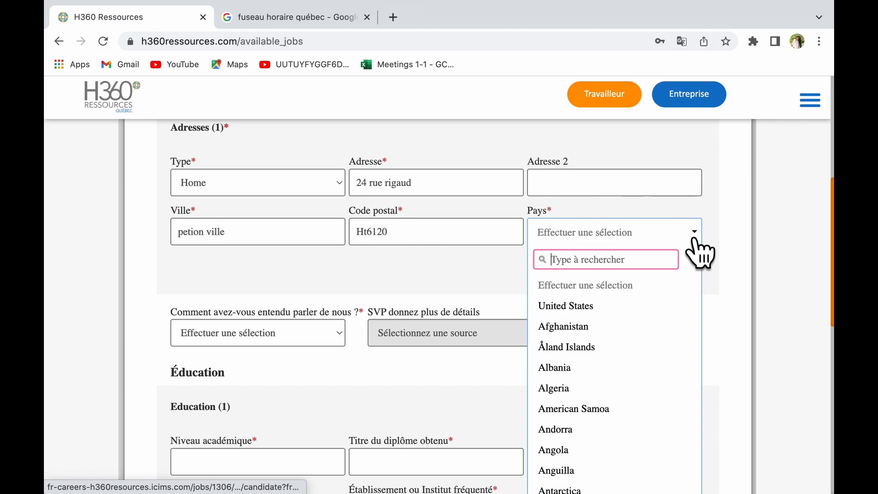
Choose Haiti as the address country.
text(h)
click(583, 385)
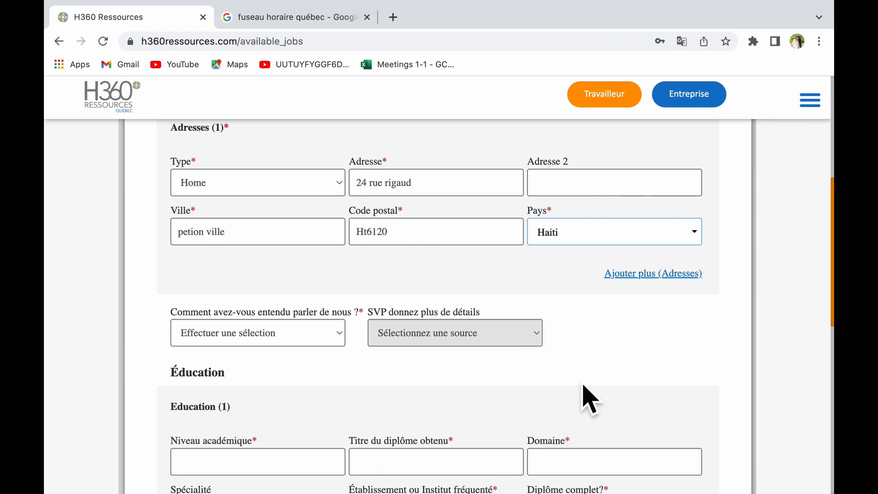
scroll(278, 386, down, 2)
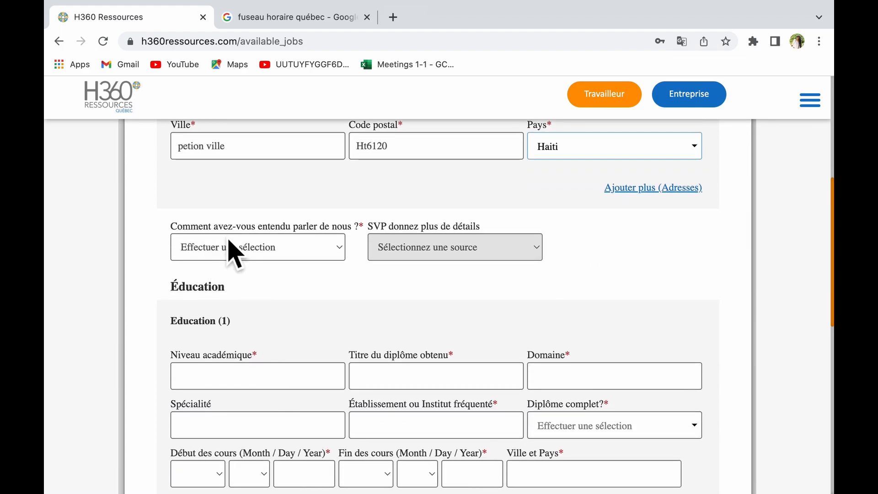
Select Facebook as the referral source, keeping the details at N'est pas applicable.
click(345, 255)
click(305, 327)
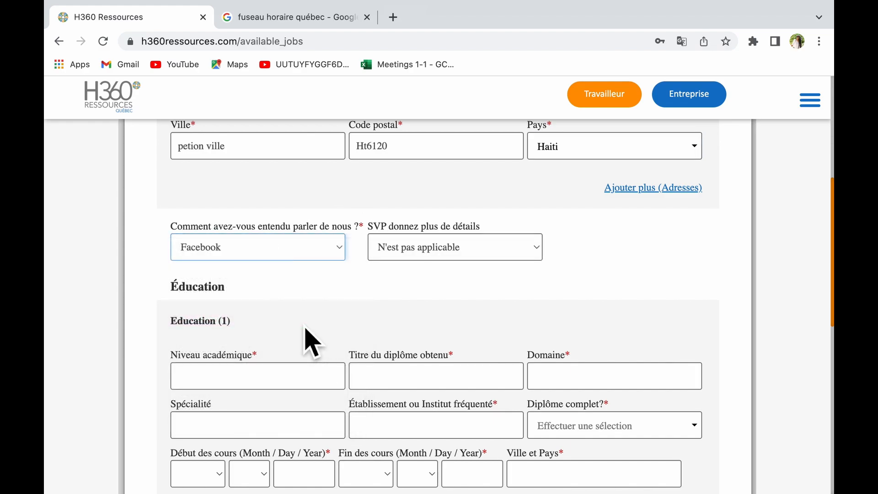
click(276, 250)
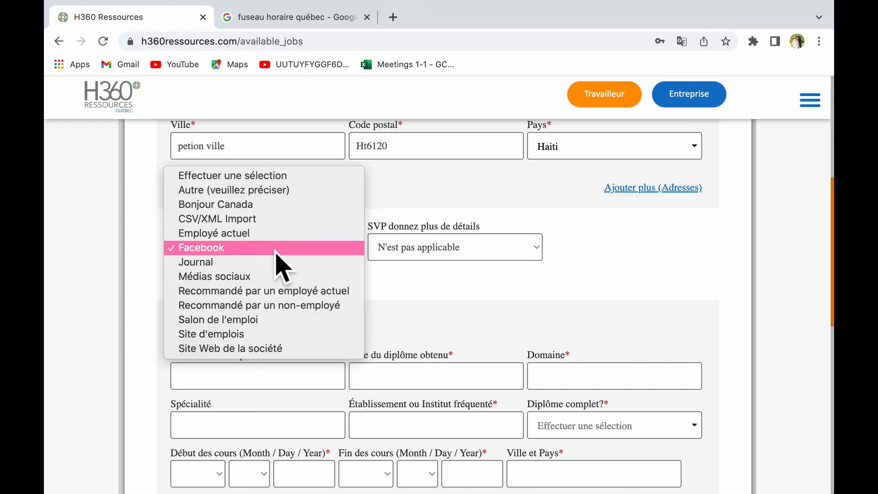
click(275, 250)
click(410, 257)
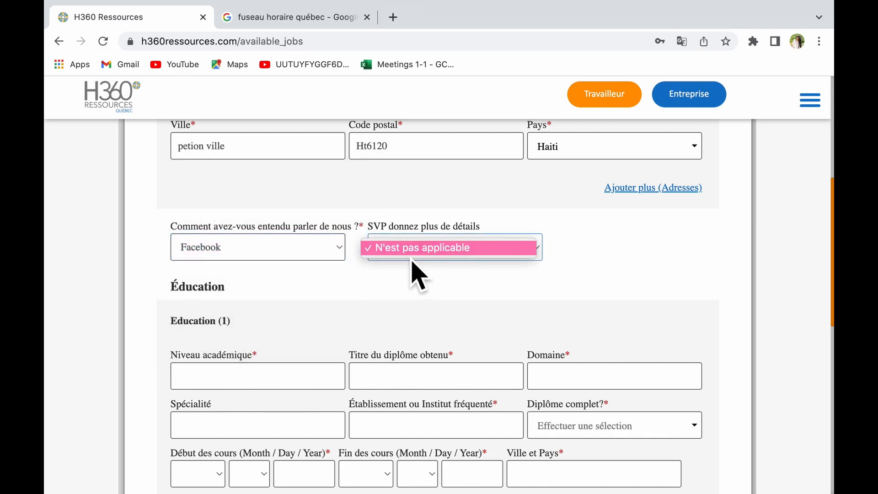
click(481, 250)
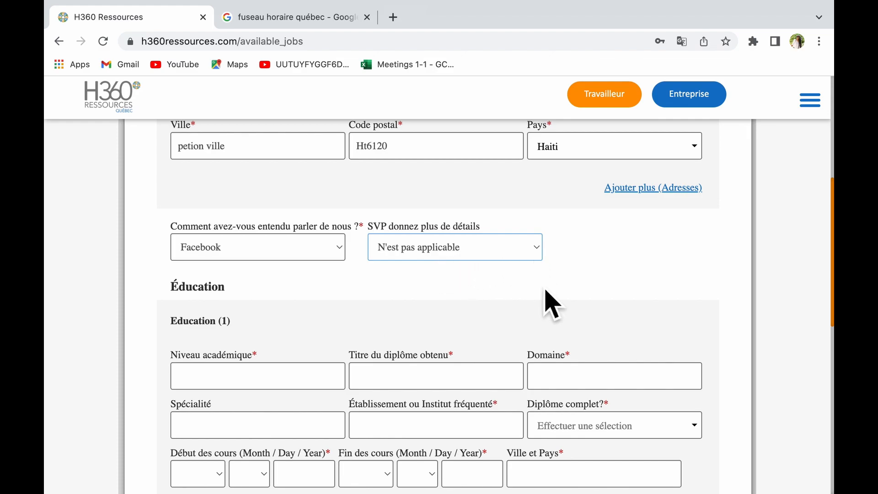
scroll(549, 302, down, 5)
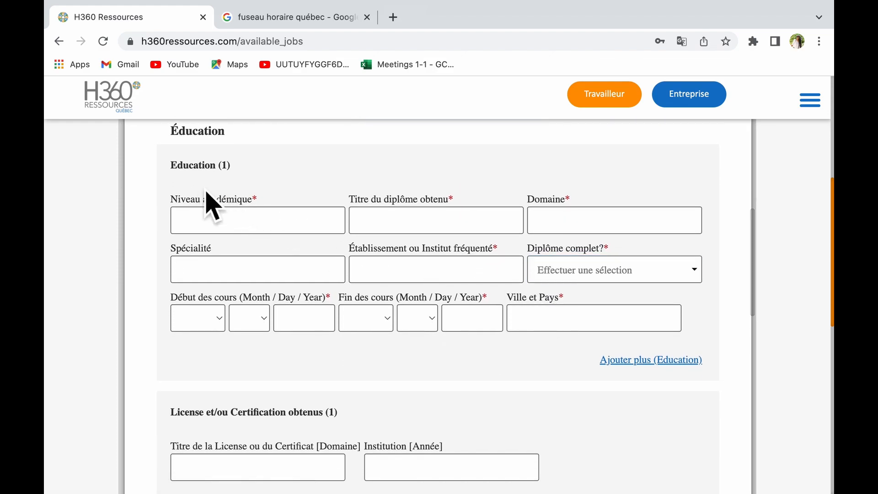
Mark the cooking diploma as completed by setting Diplôme complet to Oui.
click(266, 228)
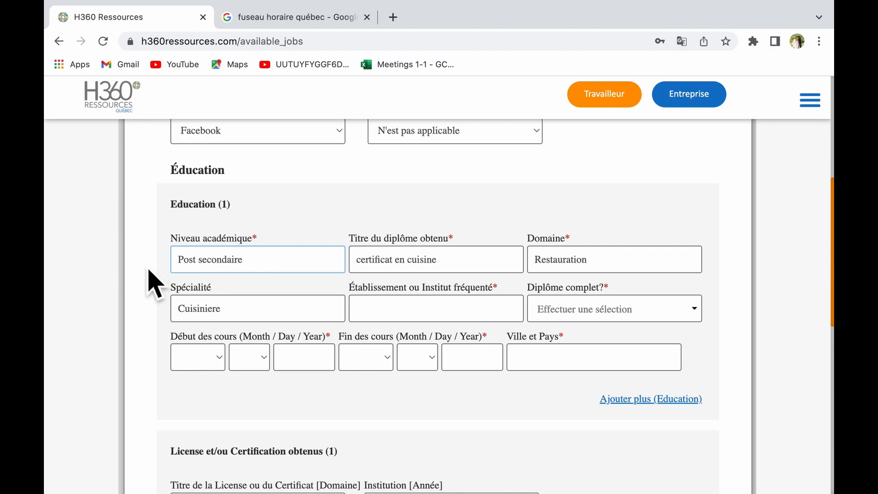
click(413, 319)
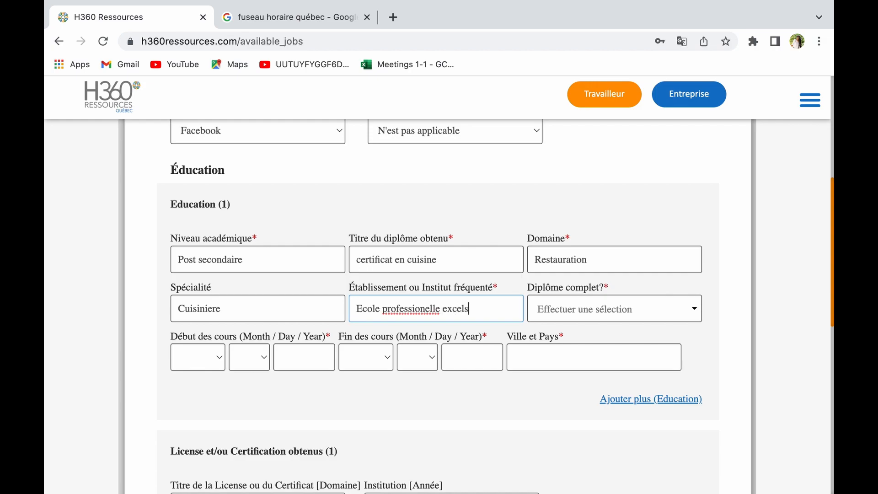
click(615, 317)
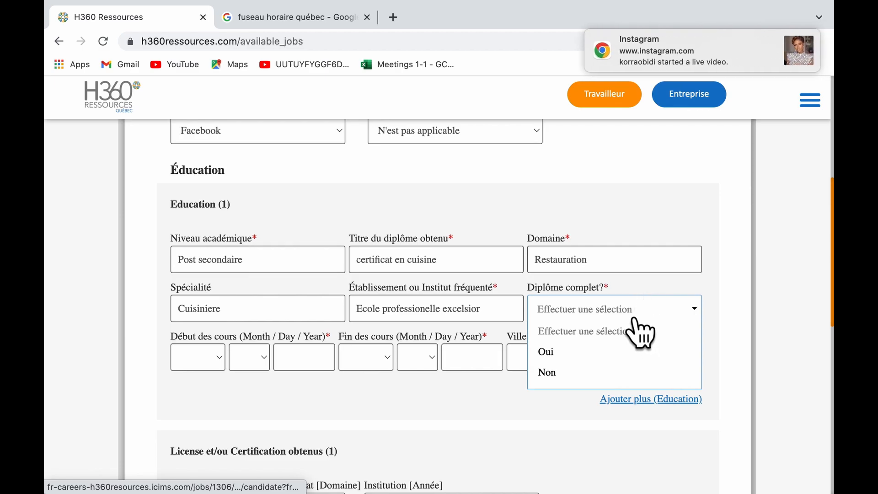
click(612, 355)
Set the study period from Sep 8 2020 to Oct 10 2021.
click(214, 366)
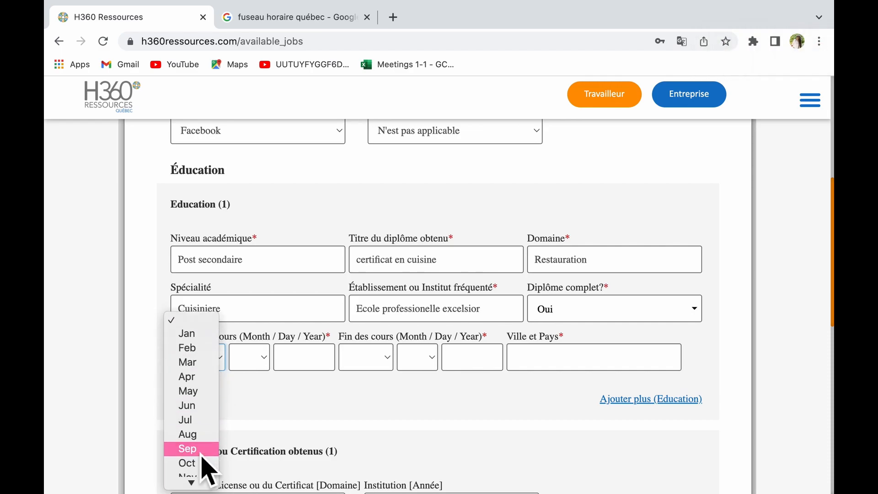
click(202, 438)
click(264, 363)
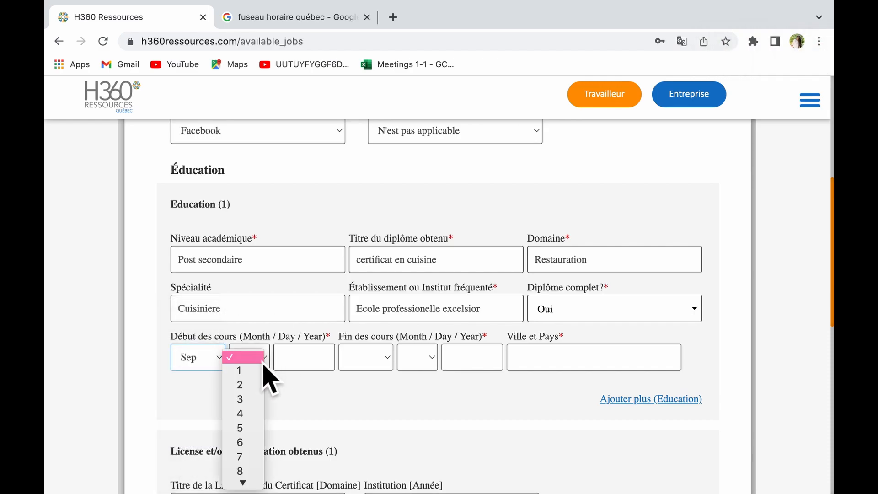
click(245, 471)
click(313, 366)
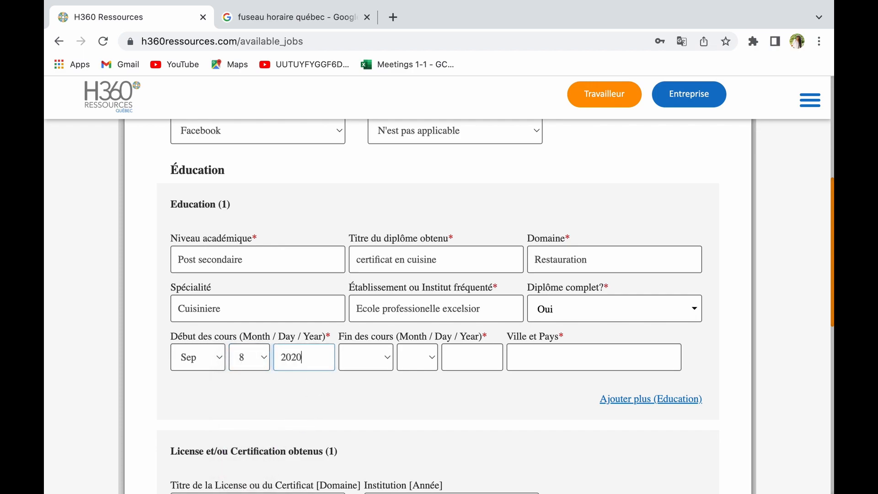
click(379, 361)
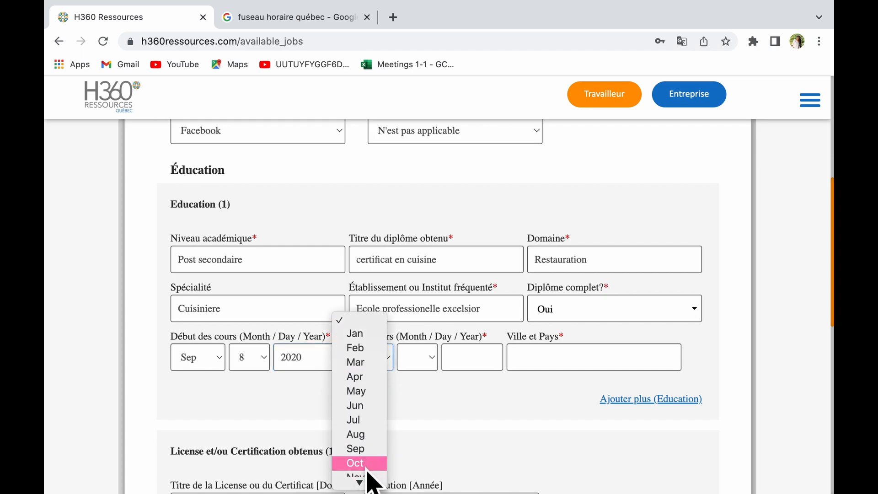
click(367, 466)
click(428, 365)
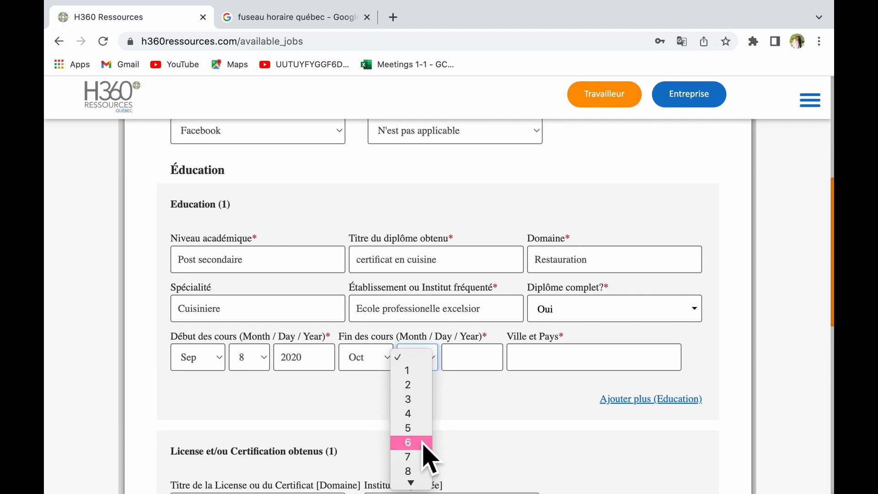
click(418, 427)
click(487, 369)
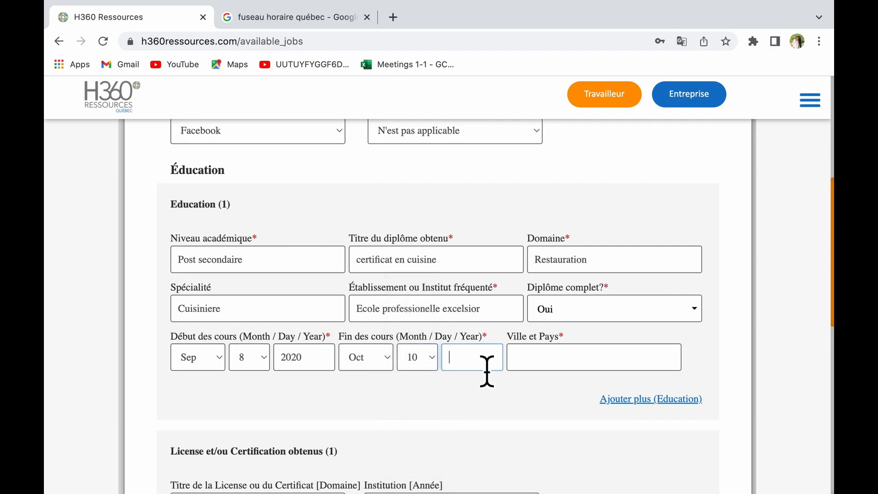
Enter port au prince, Haiti as the place of study.
click(613, 368)
text(port au princ)
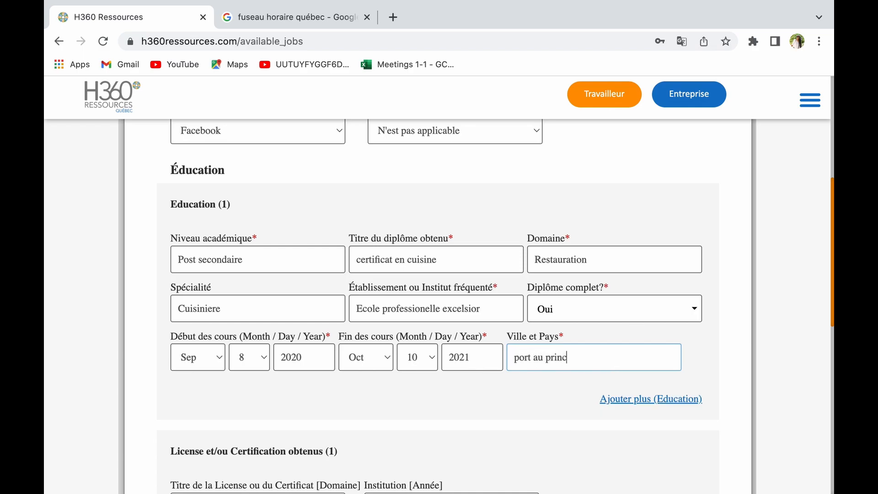
text(ai)
scroll(334, 265, down, 4)
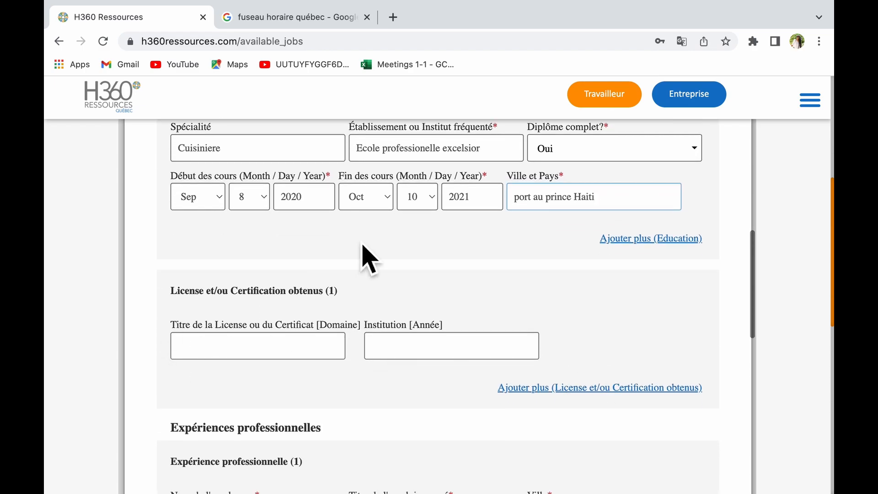
scroll(430, 251, down, 1)
scroll(432, 249, up, 4)
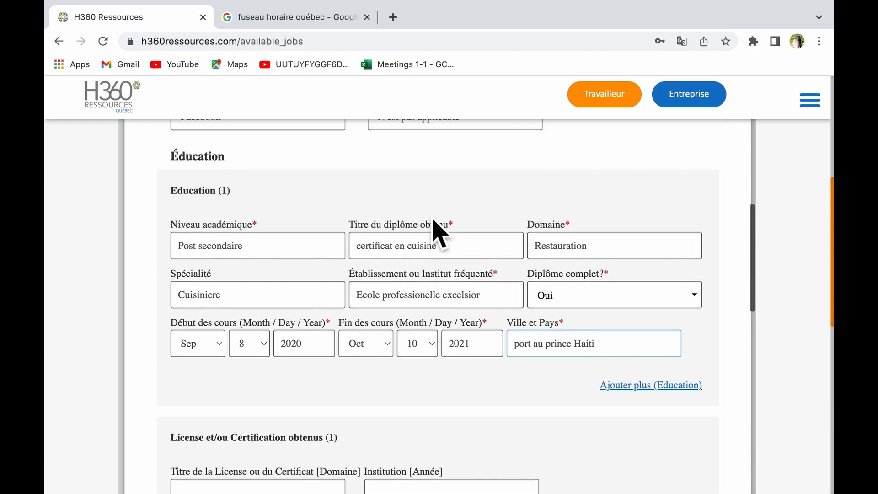
scroll(439, 233, down, 1)
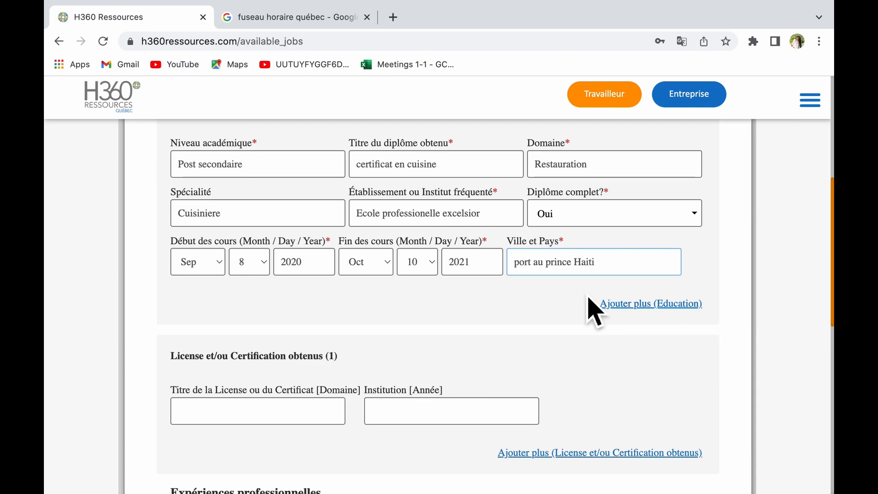
scroll(749, 407, up, 2)
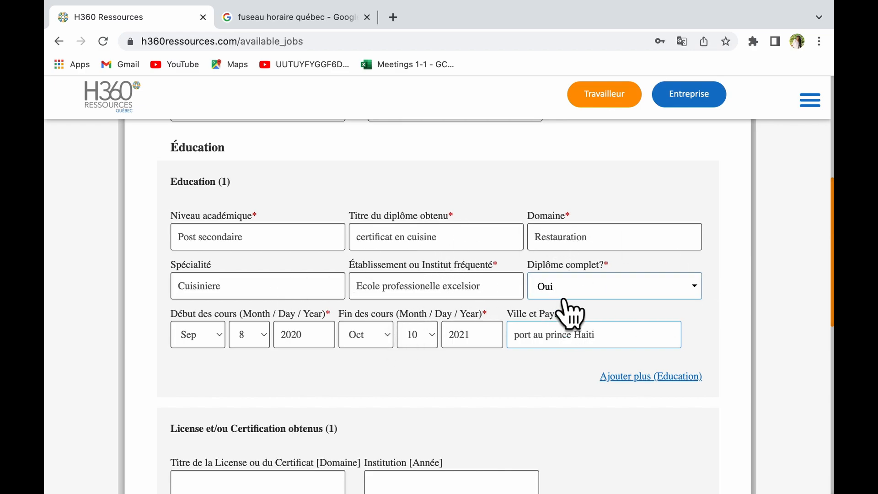
scroll(615, 309, down, 5)
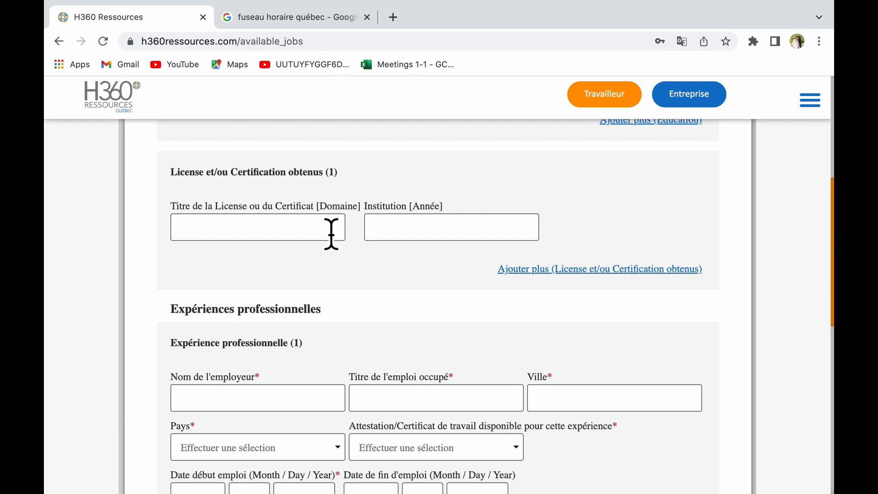
scroll(365, 337, up, 3)
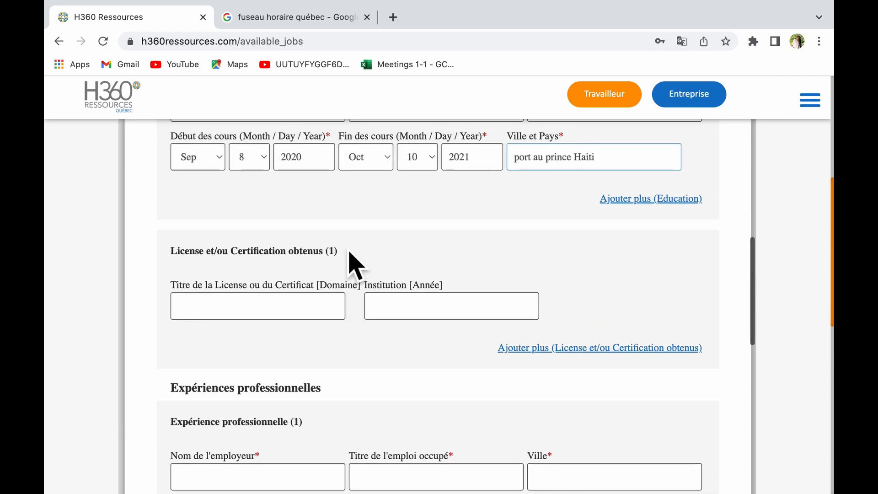
scroll(352, 269, down, 5)
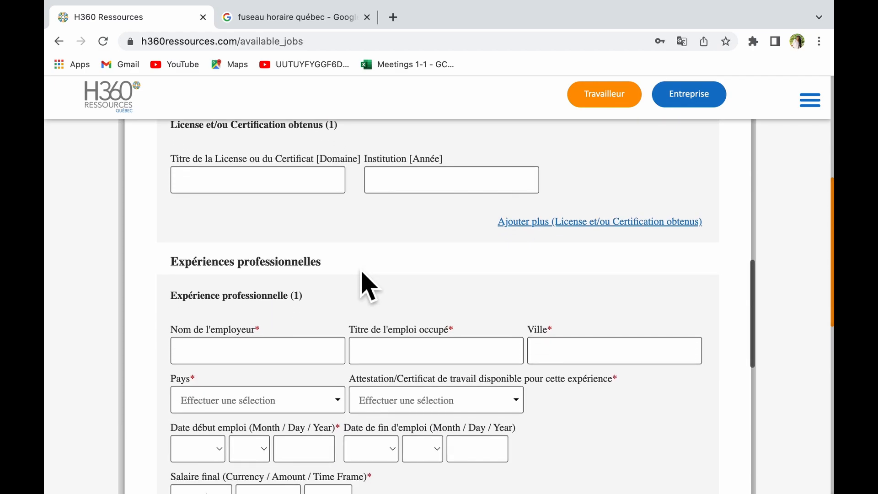
Enter the employer's name and Cuisiniere en chef as the job title.
scroll(336, 250, down, 1)
click(280, 222)
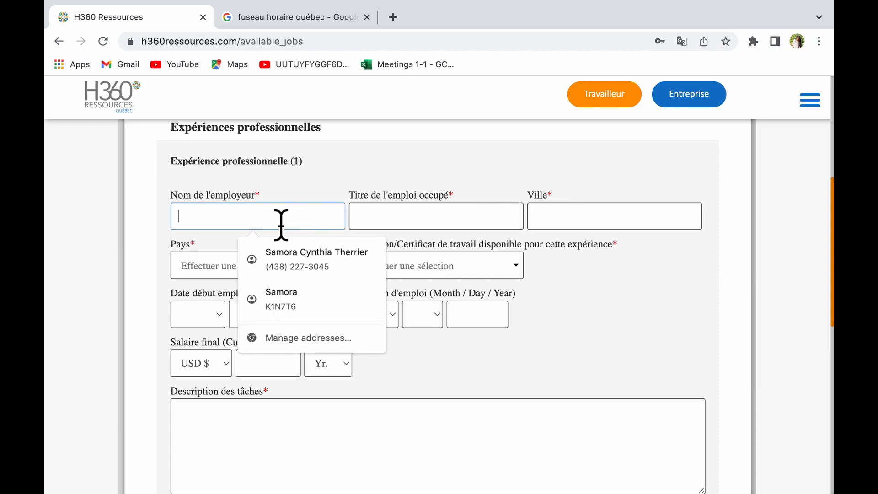
click(289, 226)
click(271, 220)
text(R)
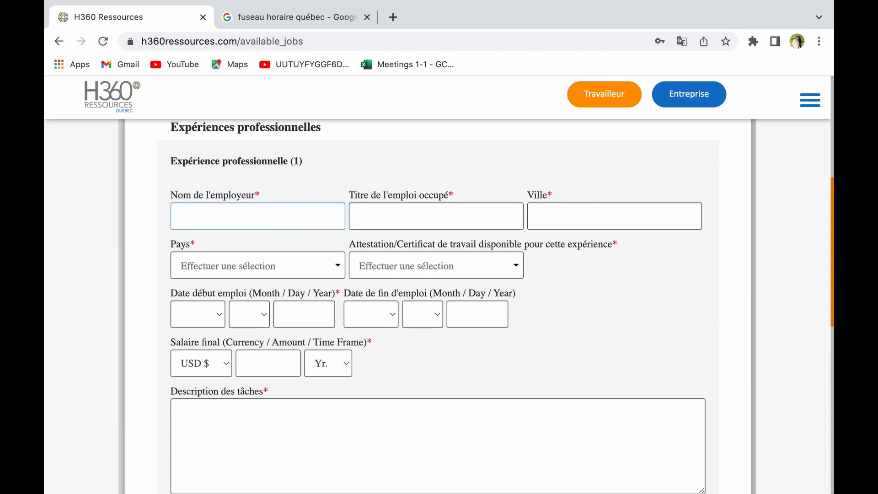
text(Judith Restauran)
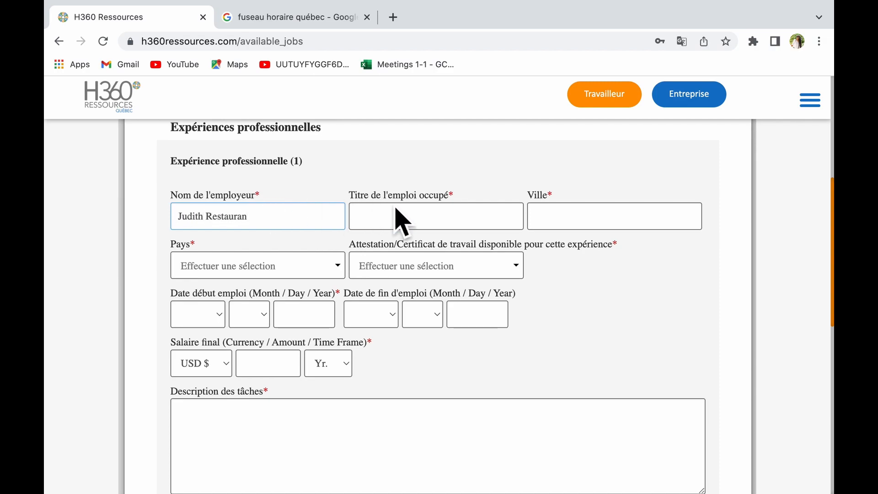
click(413, 224)
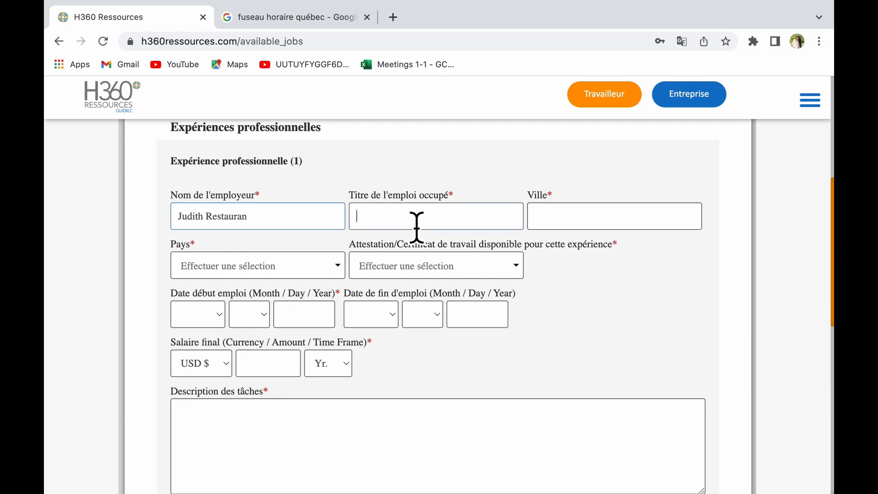
text(Cuisiniere en chef)
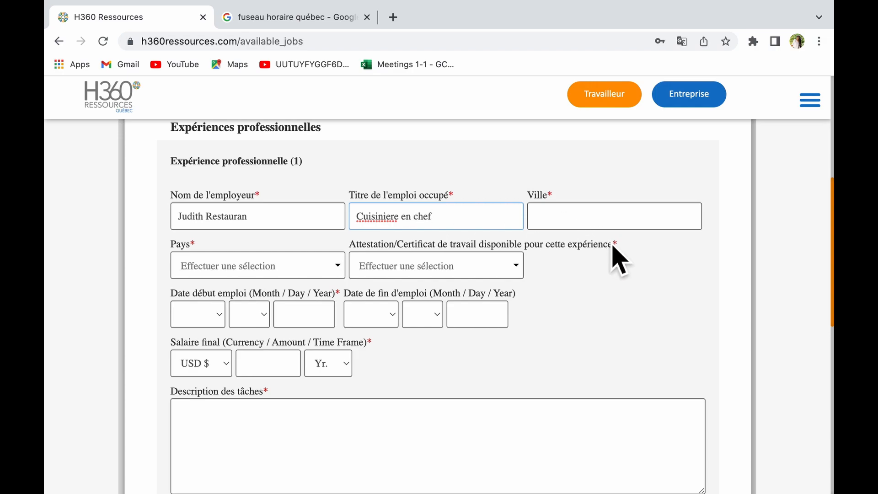
Set the job location to Port au Prince, with Haiti as the country.
click(609, 224)
text(Port)
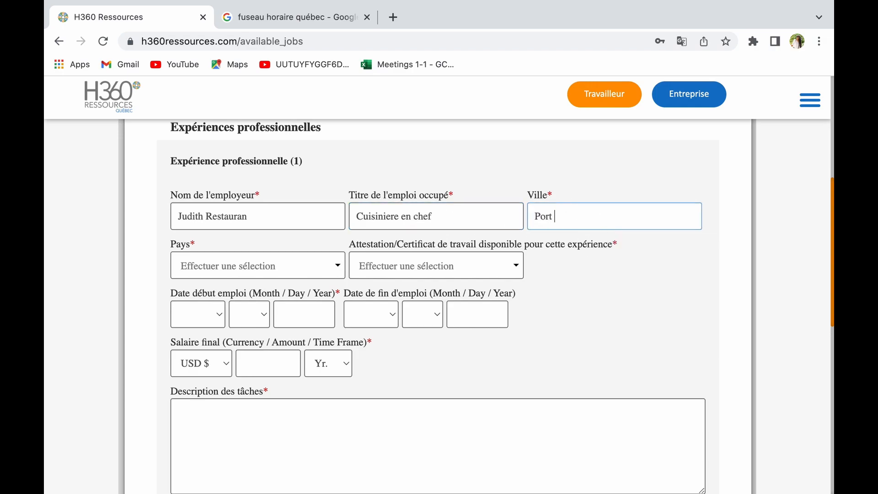
text( au Prince)
click(276, 275)
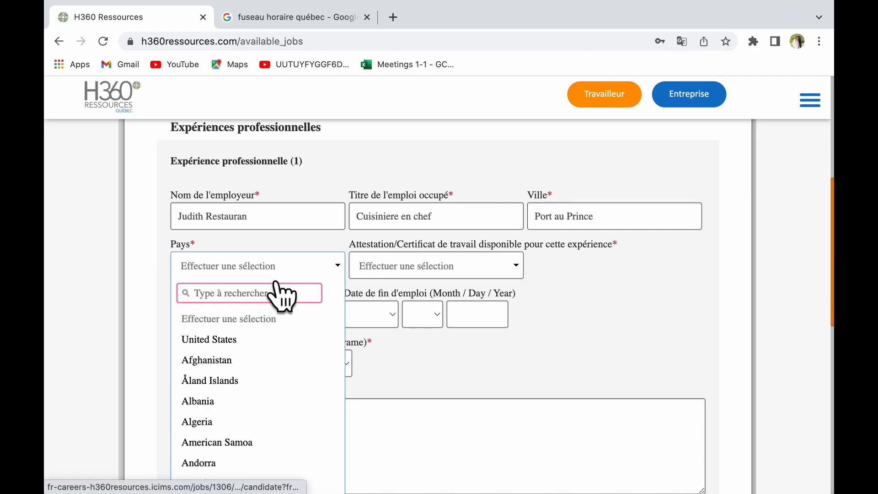
scroll(276, 388, down, 20)
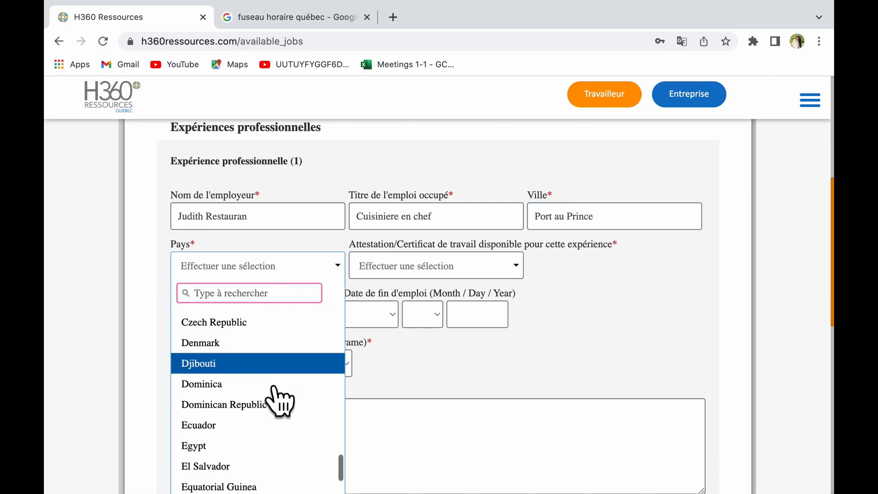
scroll(279, 401, down, 10)
scroll(279, 401, down, 3)
scroll(279, 401, up, 10)
scroll(279, 401, down, 12)
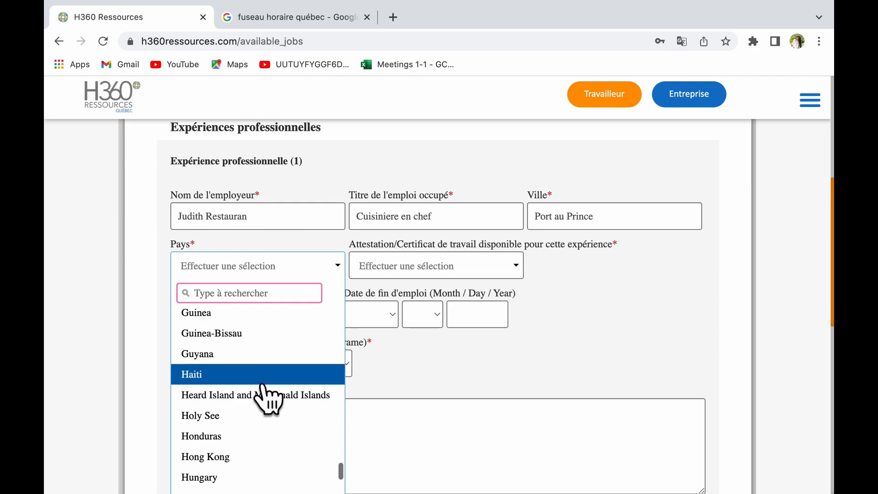
click(264, 382)
click(430, 275)
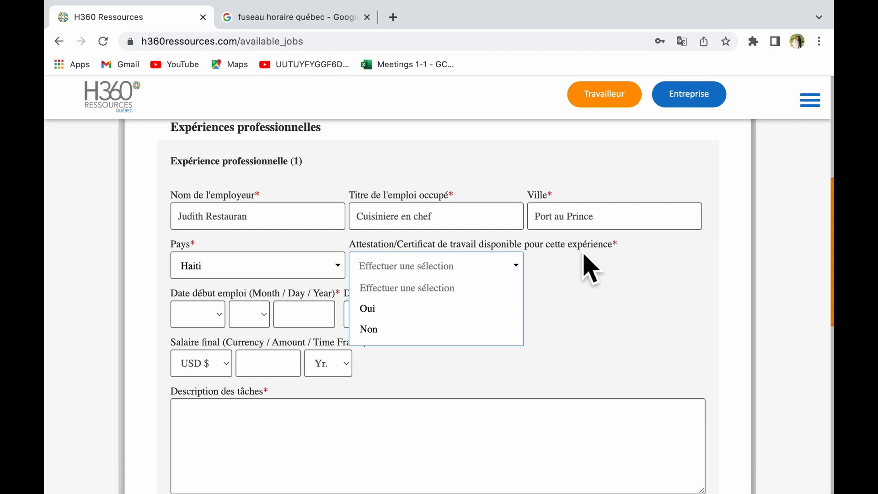
Answer Non for the work certificate and set the job start date to Jan 3 2021.
click(379, 339)
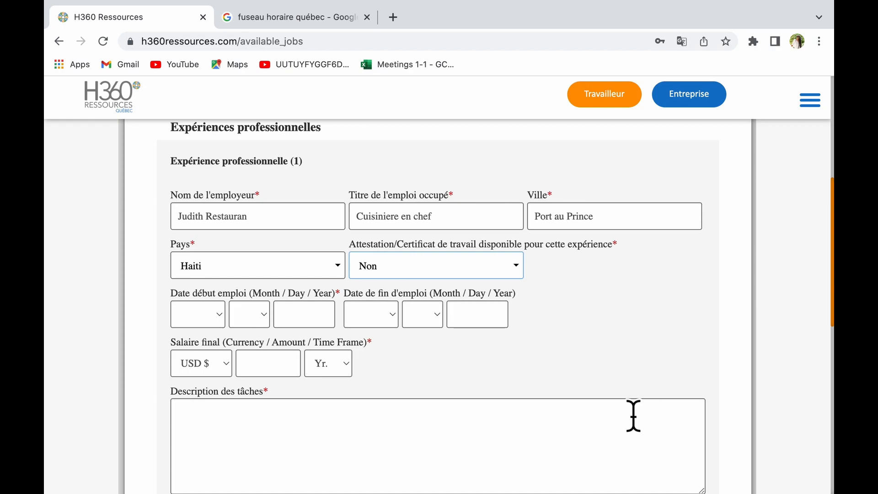
click(222, 320)
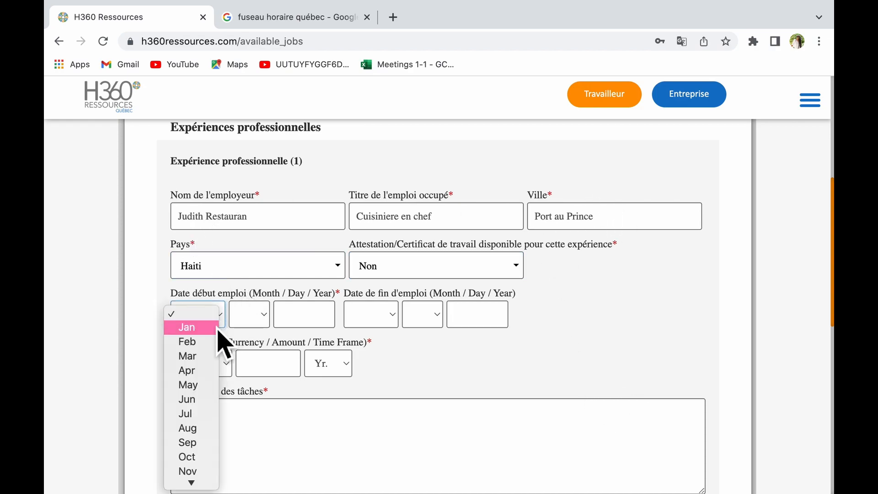
click(215, 328)
click(257, 324)
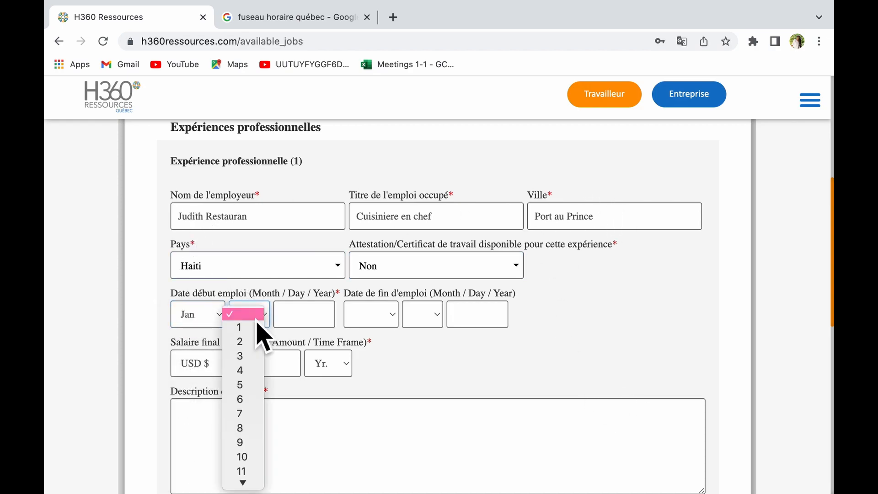
click(244, 357)
click(325, 325)
text(20)
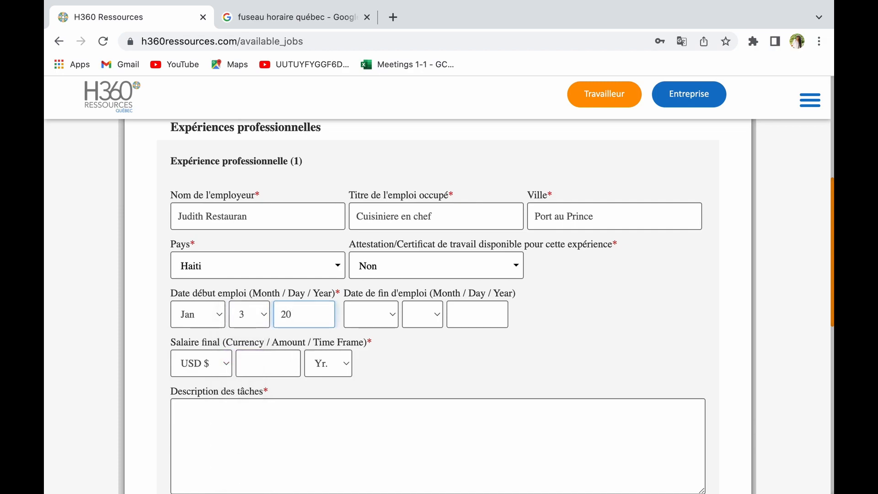
text(21)
Leave the job end month blank after briefly choosing Aug.
click(384, 321)
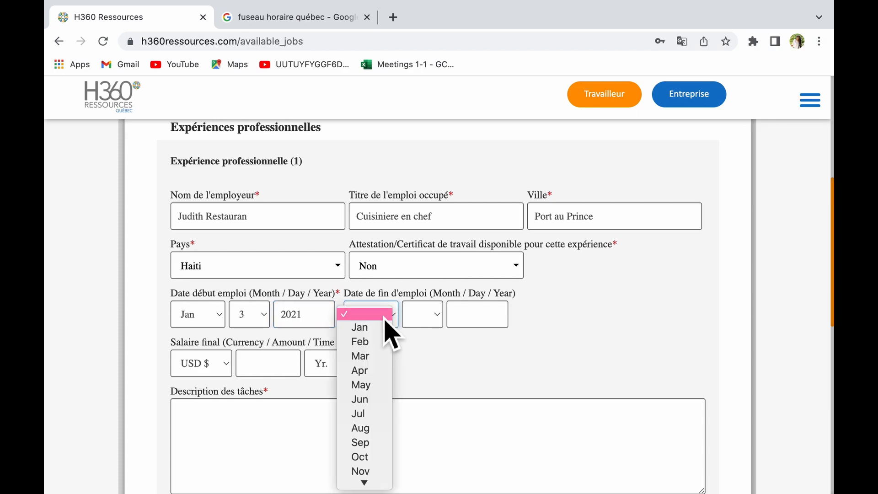
click(361, 429)
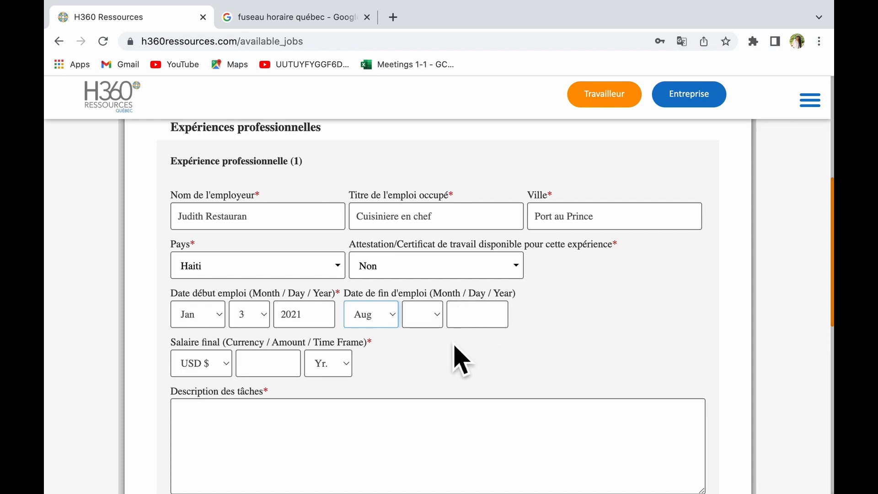
click(382, 323)
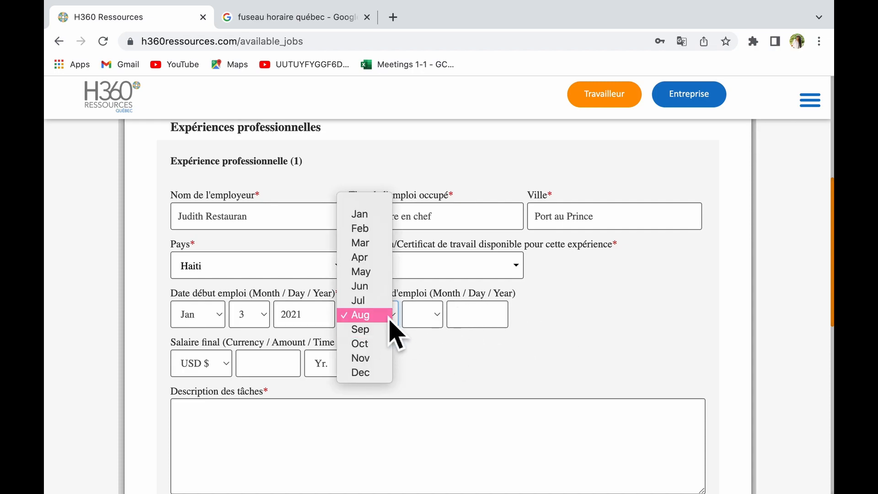
click(541, 415)
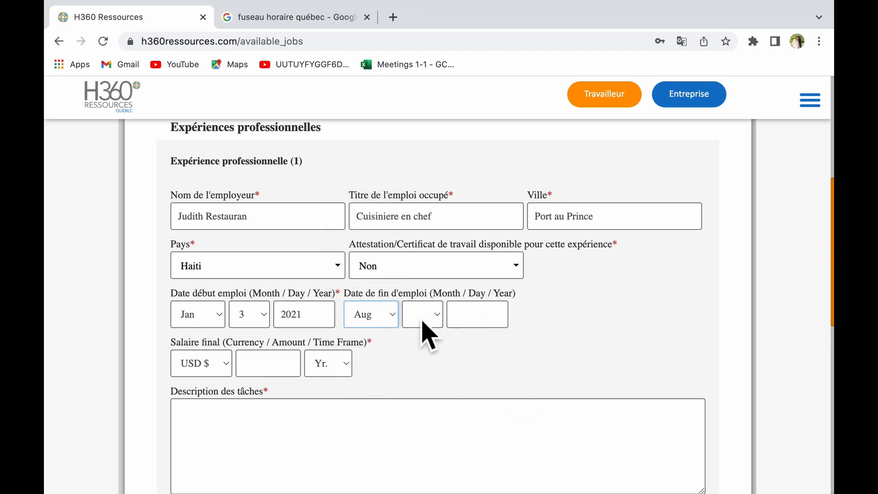
click(383, 321)
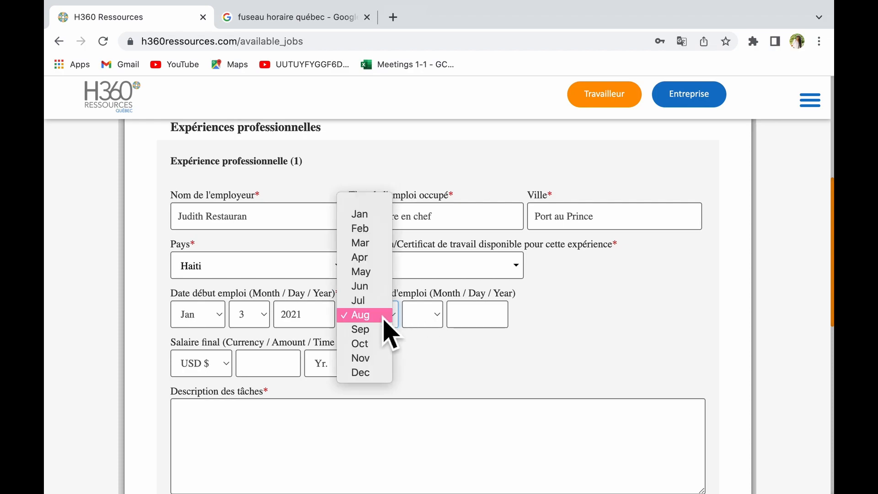
click(372, 200)
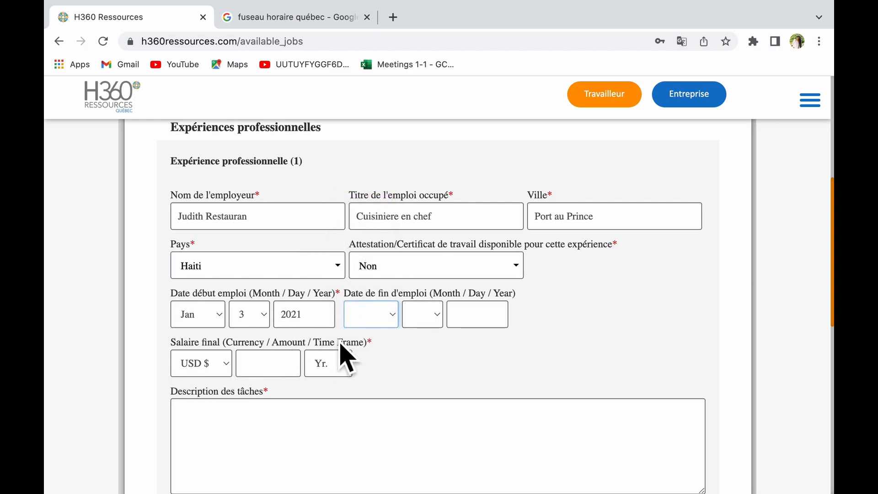
Set the final salary to USD 17 per Hr.
scroll(562, 346, down, 3)
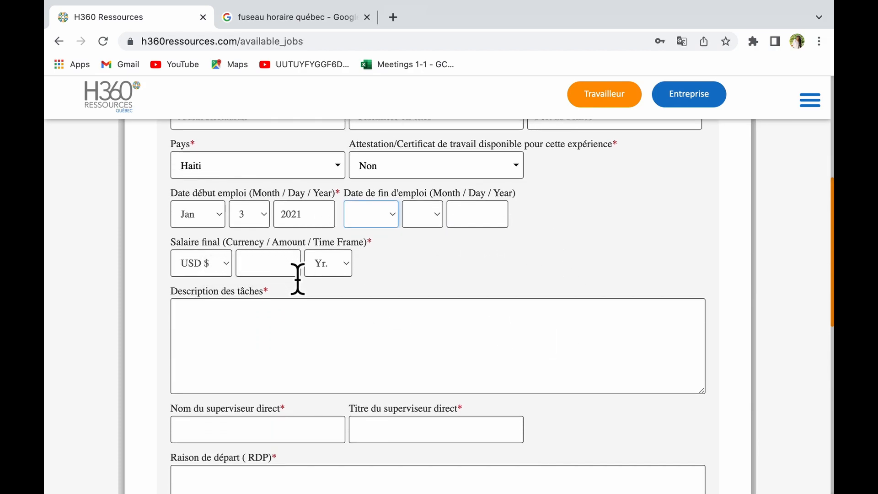
click(337, 274)
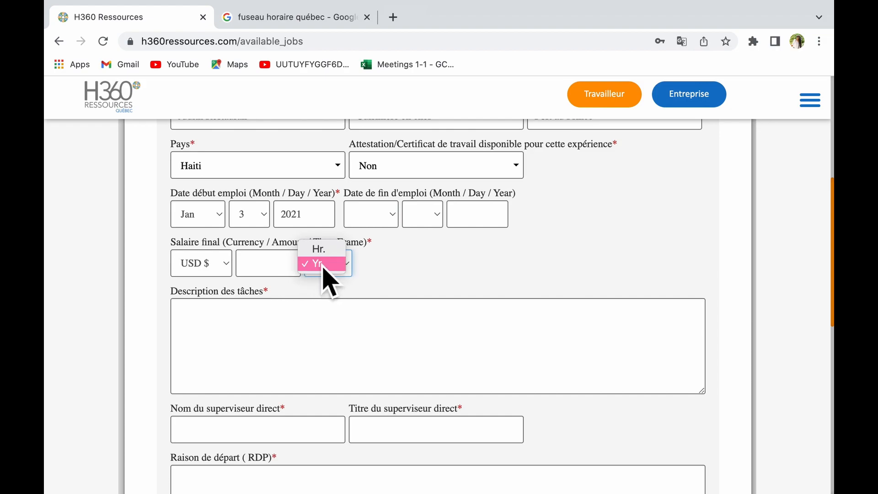
click(336, 251)
click(262, 270)
text(17)
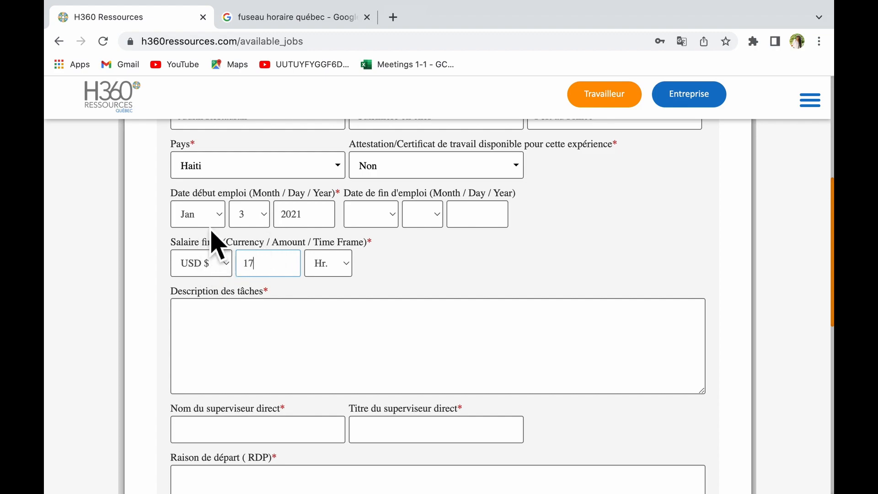
scroll(291, 363, up, 1)
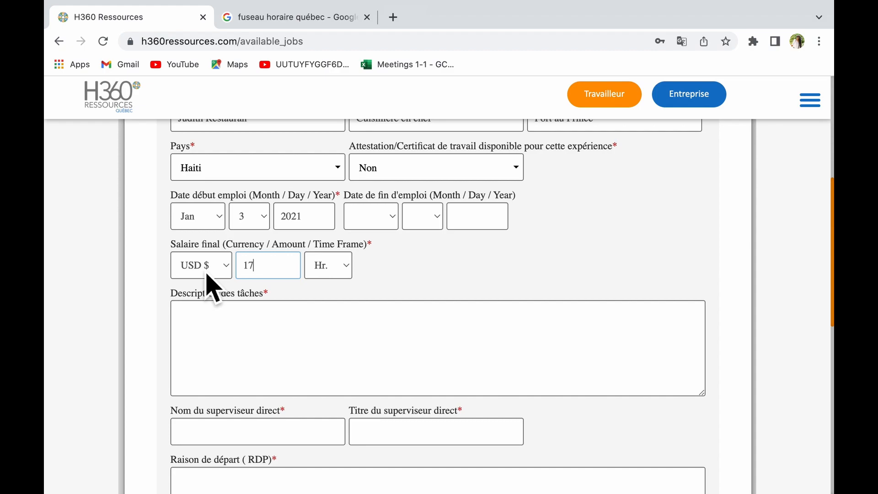
scroll(207, 276, down, 3)
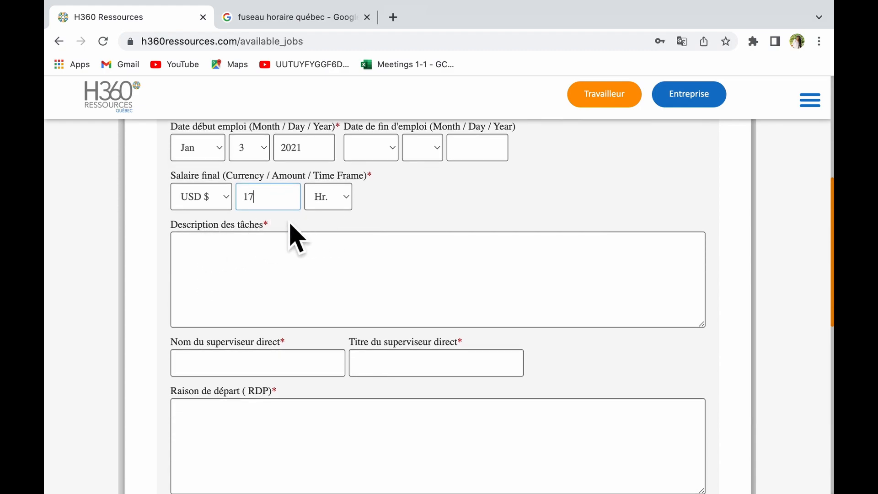
Type three dashed duty lines: preparation des plats, ranger les vaisselles, inventaire.
click(247, 266)
text(- prepa)
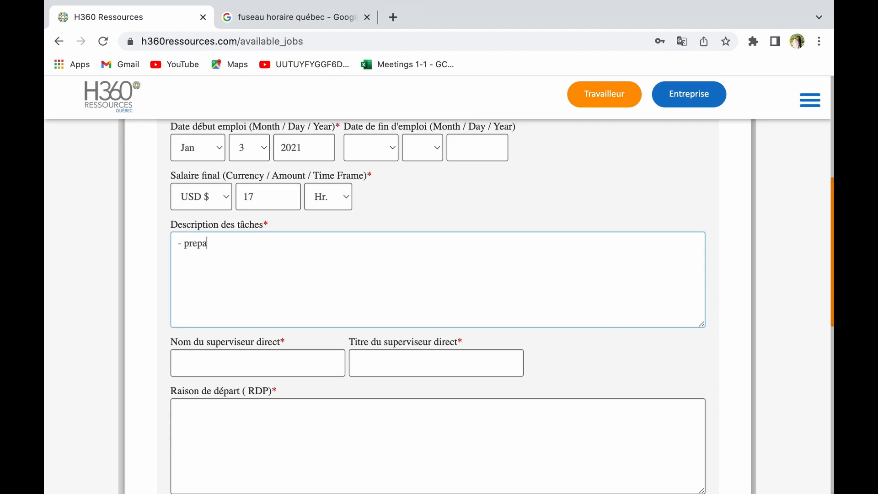
text(ration des plats)
key(Return)
text(anger)
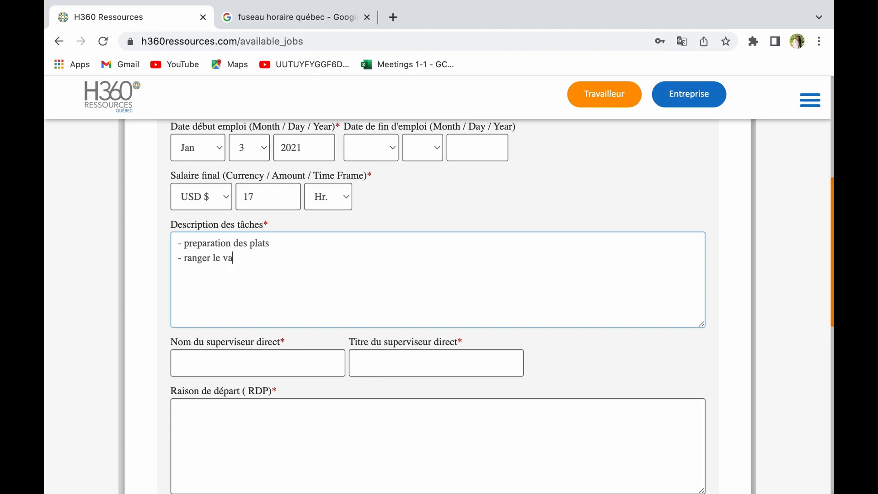
text( les)
key(BackSpace)
text(es vaisselles)
key(Return)
text(- inventaire)
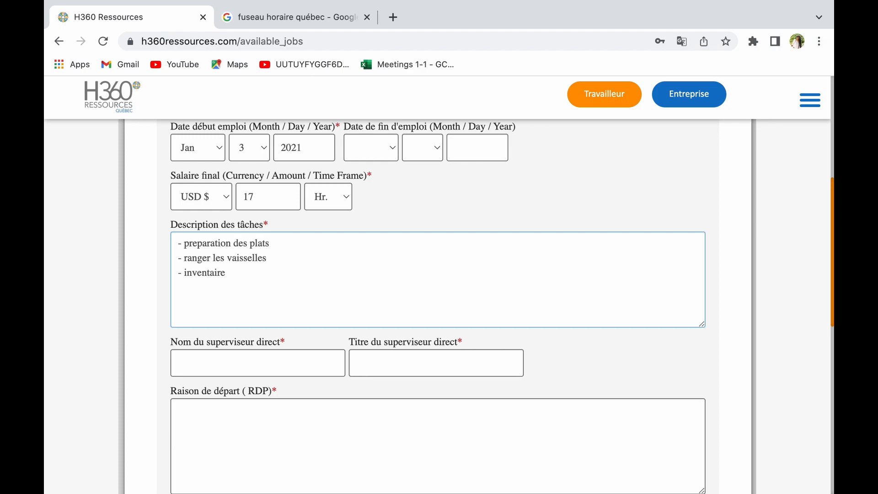
scroll(438, 274, down, 4)
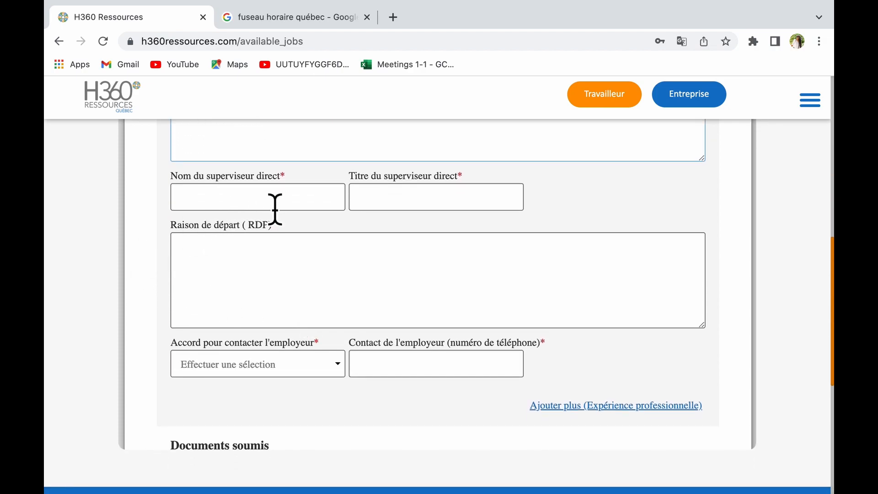
Enter the supervisor's name, title Manageur en chef and leaving reason Autre emploi.
click(275, 208)
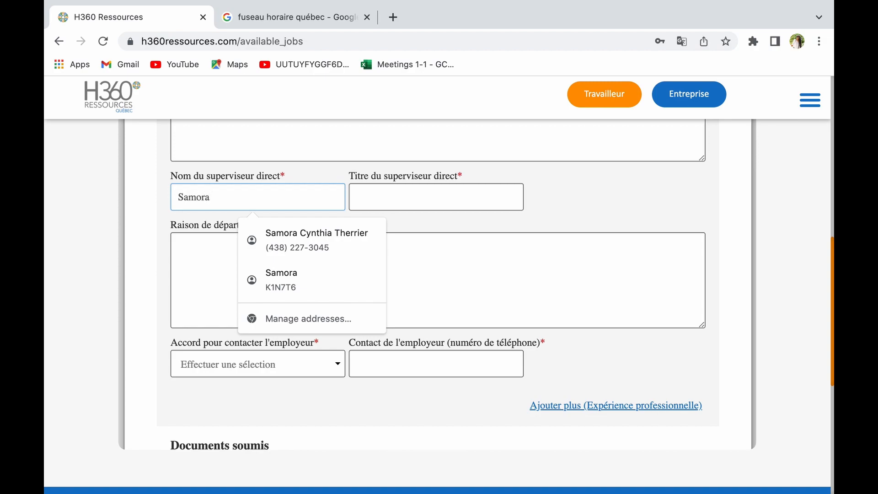
key(Tab)
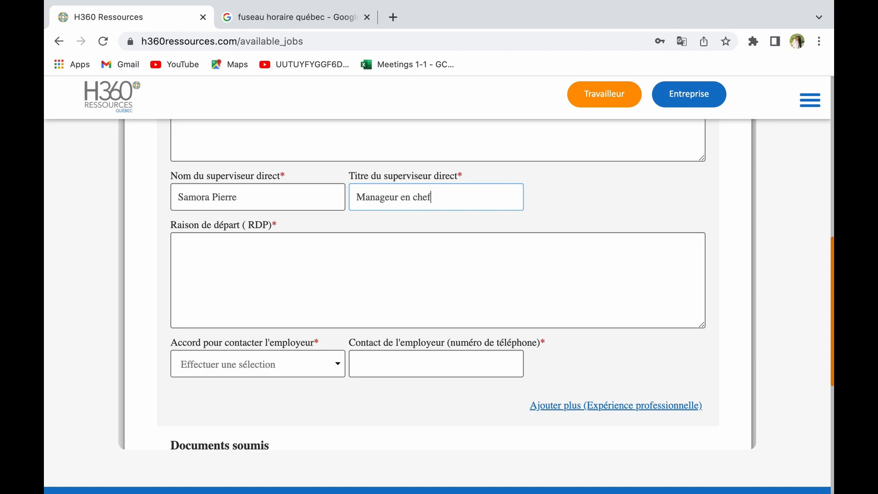
scroll(324, 304, down, 2)
click(267, 229)
scroll(368, 250, up, 5)
scroll(368, 251, down, 6)
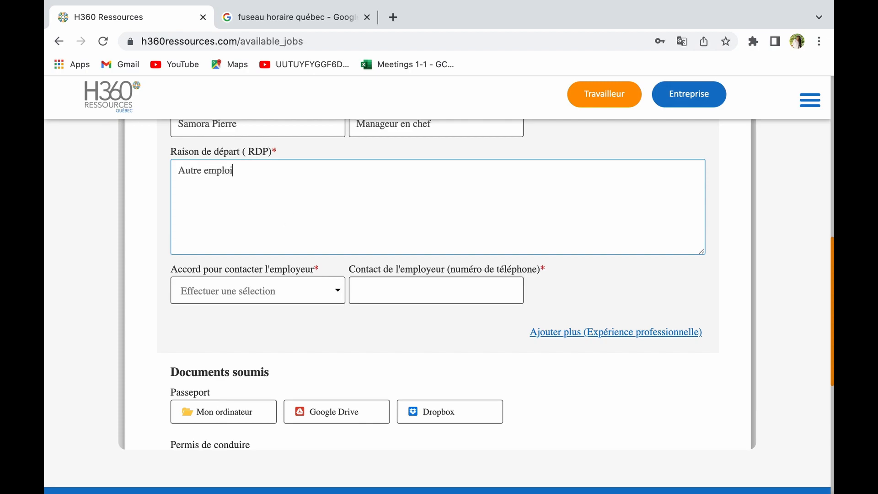
scroll(439, 283, down, 3)
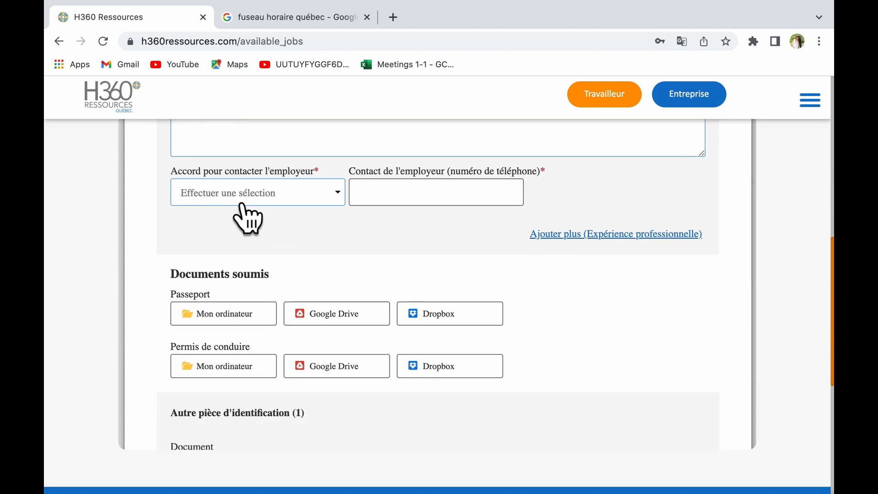
Allow contacting the employer (Oui) and enter the employer's phone number.
click(235, 203)
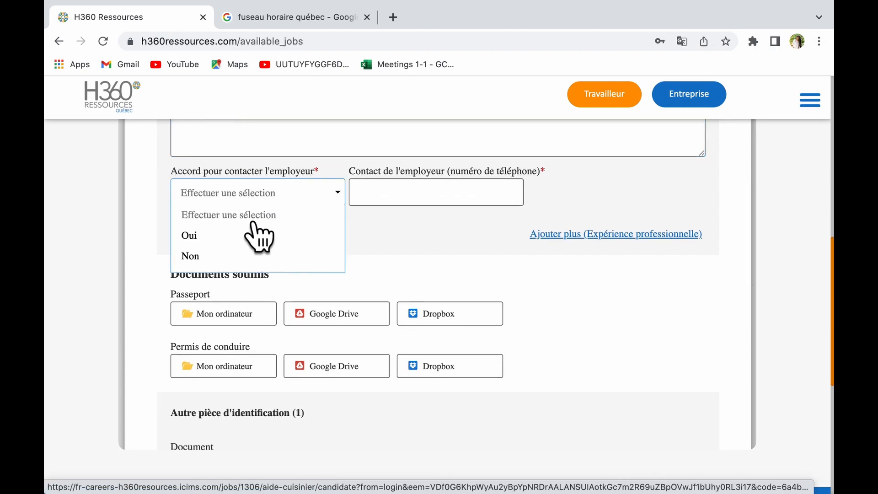
click(238, 245)
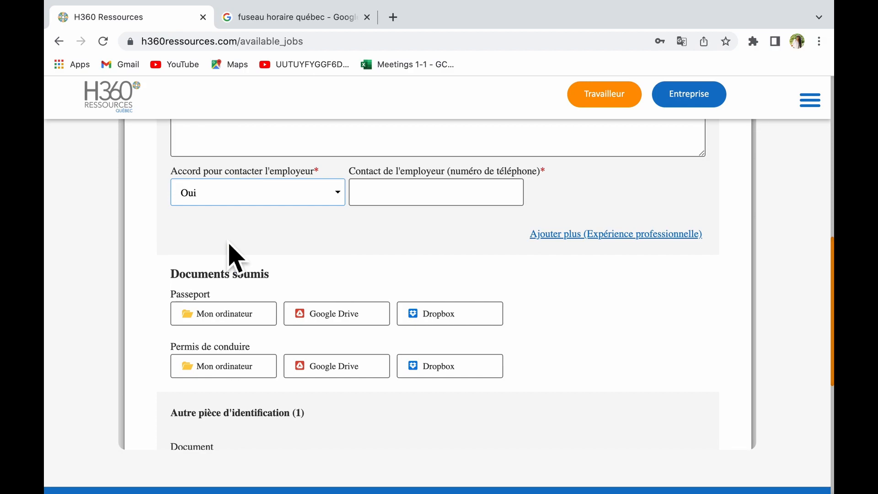
click(468, 214)
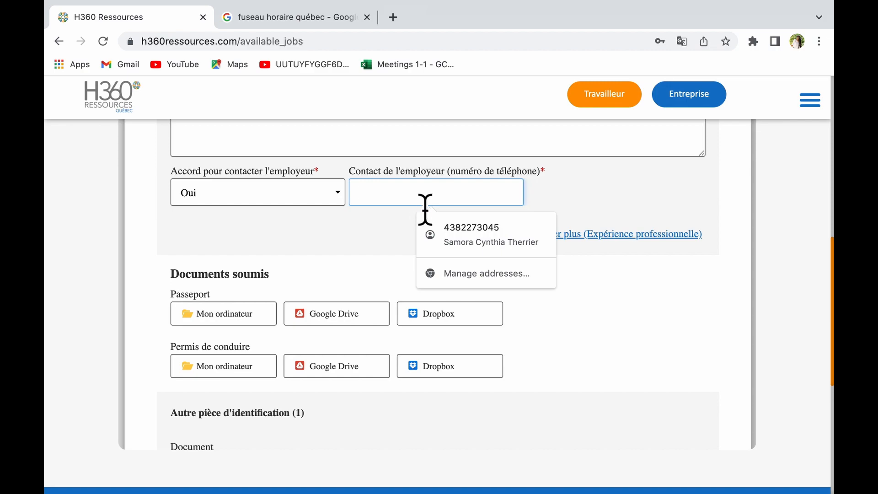
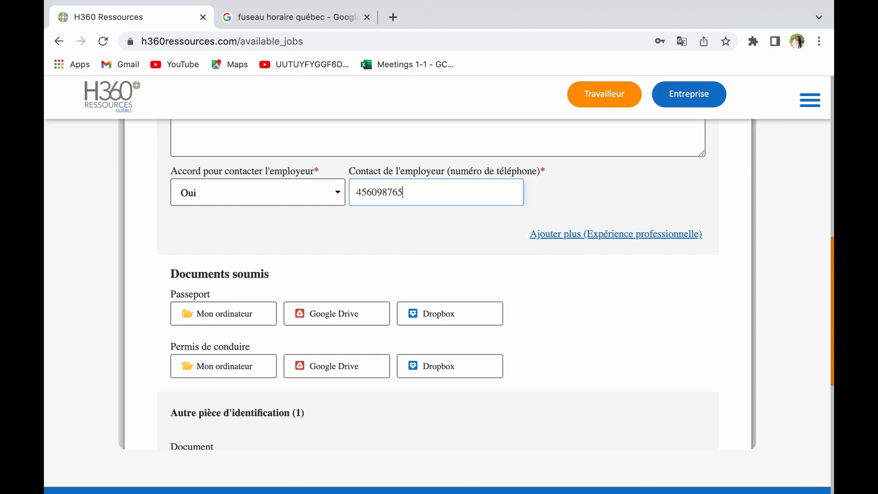
scroll(439, 274, down, 3)
scroll(535, 222, up, 2)
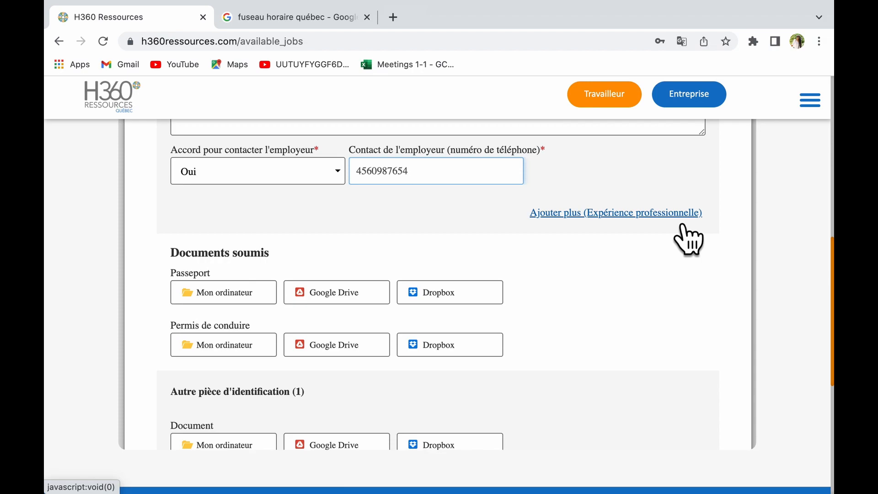
Scroll past Documents soumis, the empty upload rows and CV to Preferences.
scroll(689, 239, down, 2)
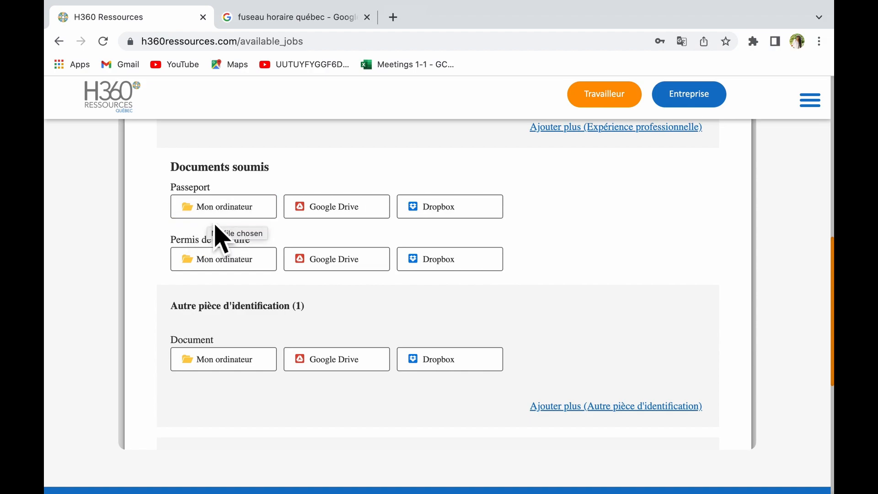
scroll(231, 231, down, 3)
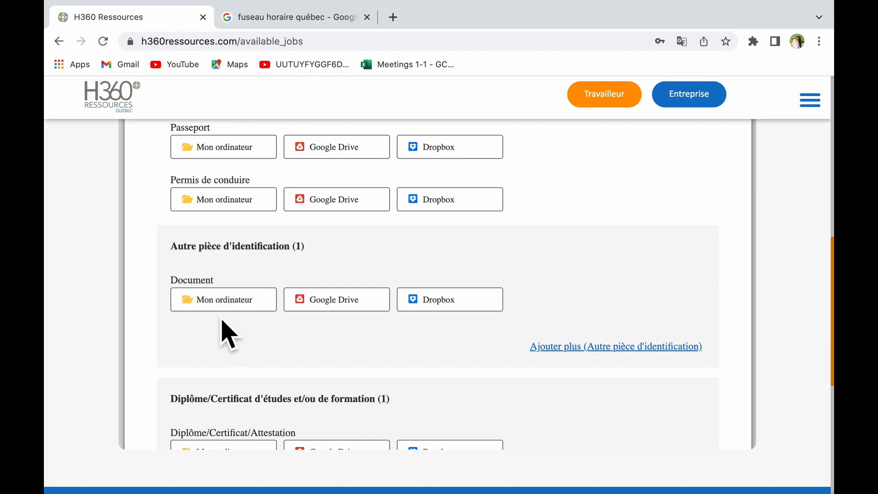
scroll(448, 350, down, 5)
scroll(451, 352, down, 3)
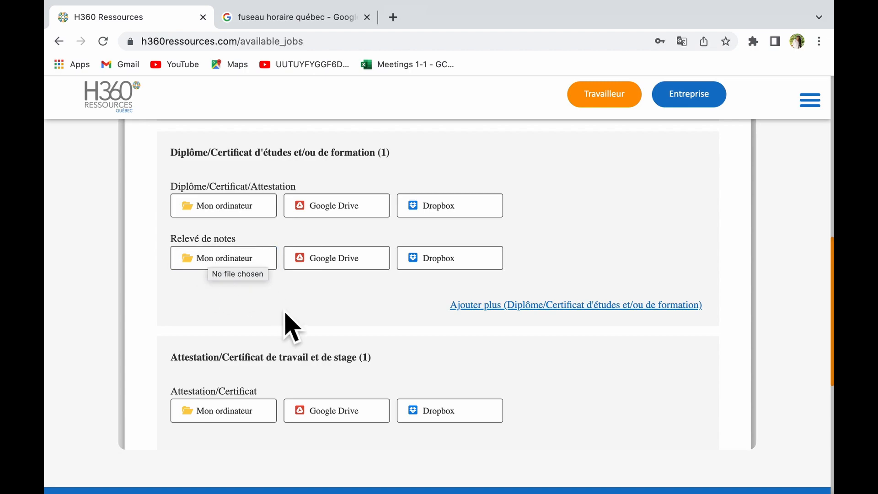
scroll(287, 317, down, 2)
scroll(285, 314, down, 4)
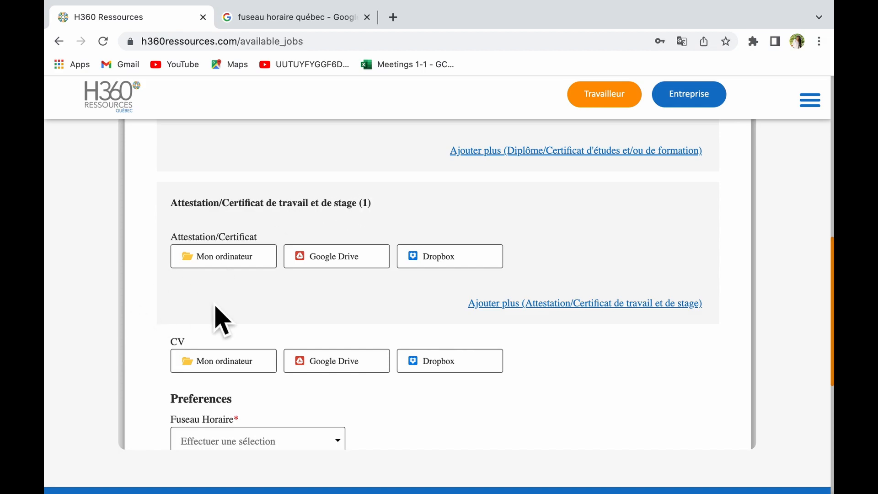
scroll(246, 295, down, 5)
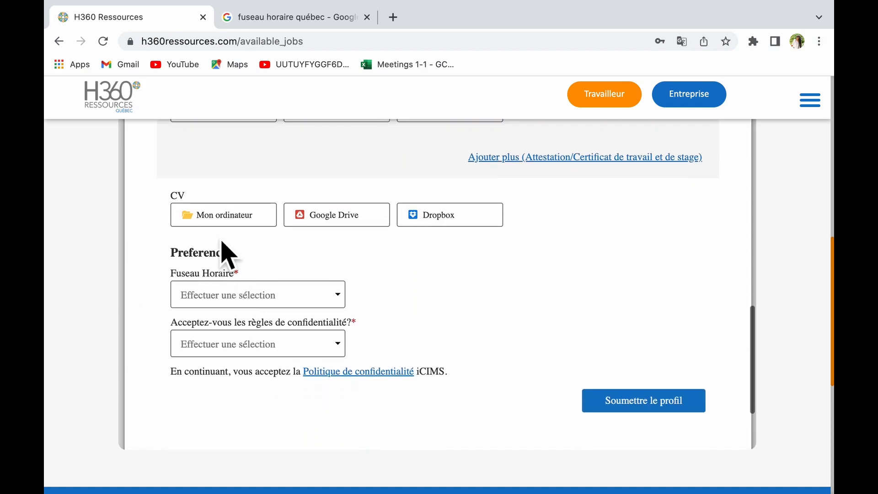
scroll(347, 293, down, 2)
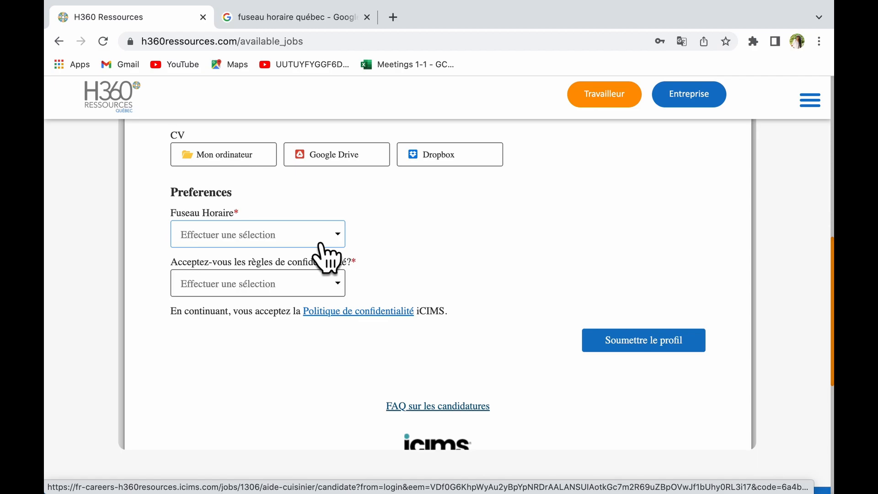
Set Fuseau Horaire to Eastern Daylight Time (America/Toronto) via a toronto search.
click(325, 245)
text(t)
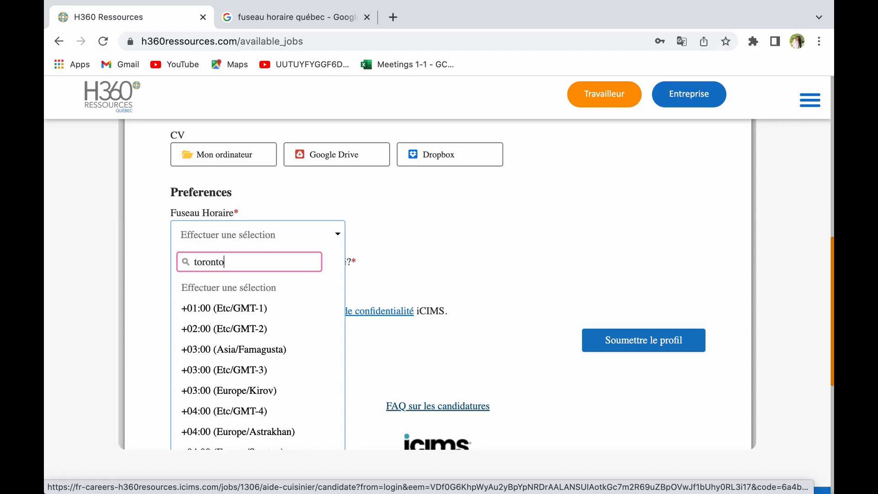
text(oronto)
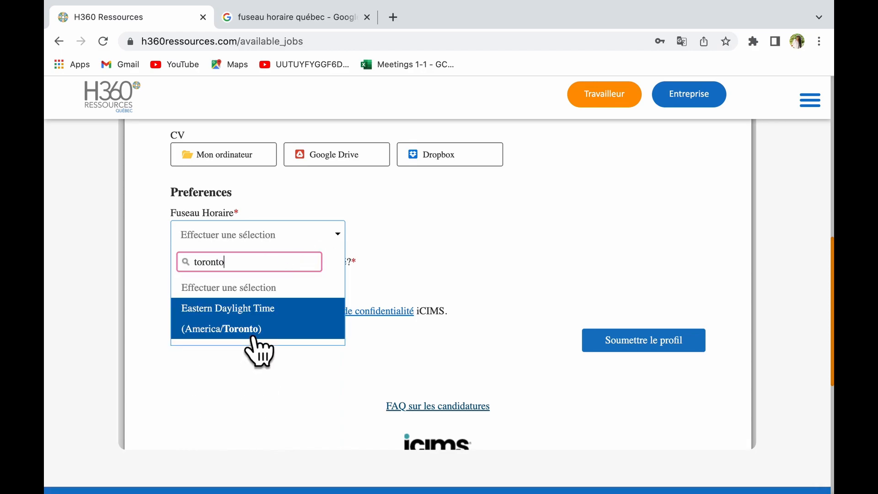
click(302, 338)
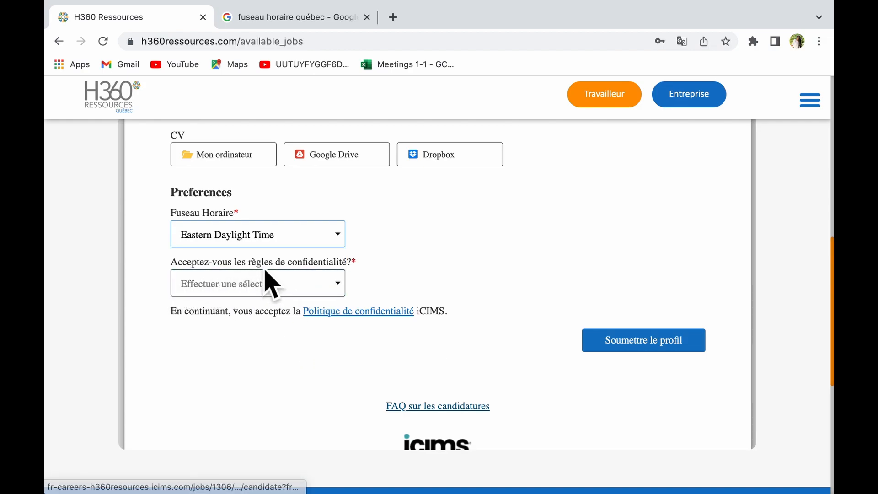
Choose I Accept for the privacy rules and submit the profile.
click(341, 282)
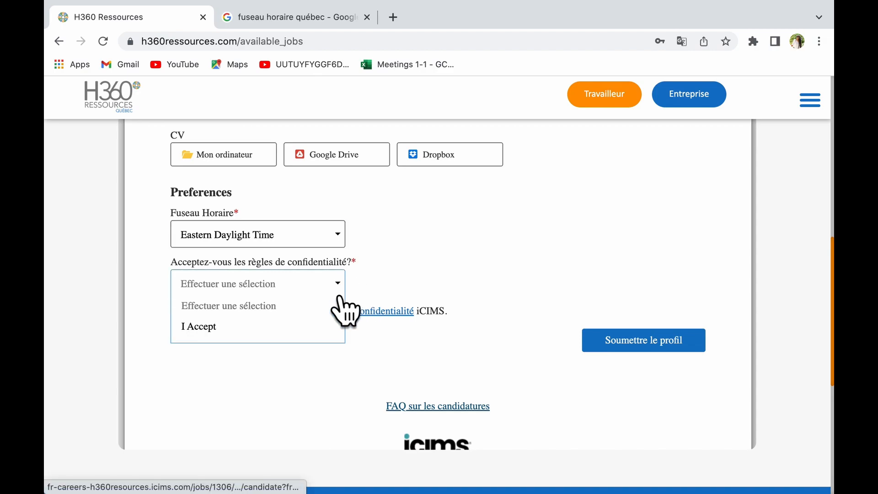
click(280, 330)
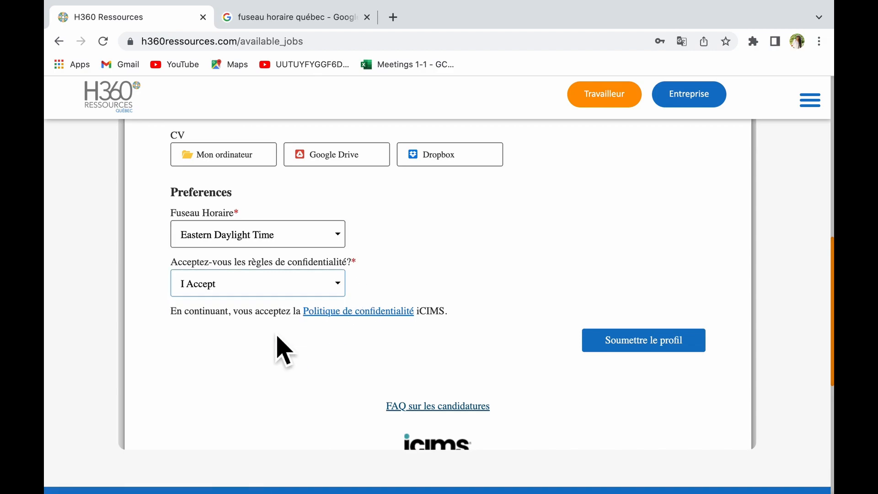
click(659, 345)
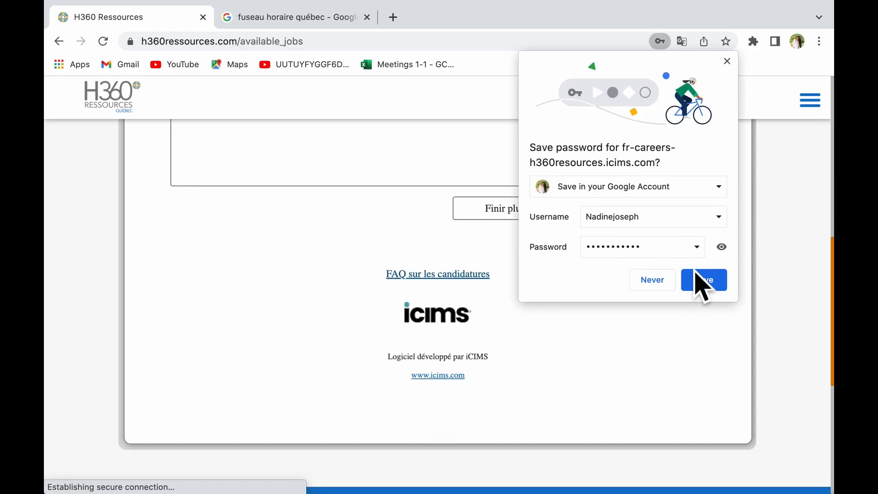
Save the site password in Chrome and answer oui to being over 18.
click(707, 281)
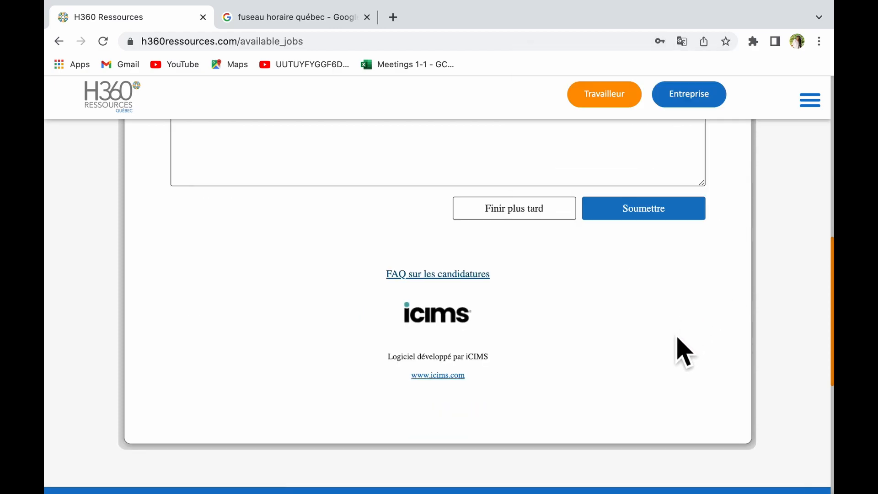
scroll(679, 349, up, 5)
scroll(683, 352, up, 15)
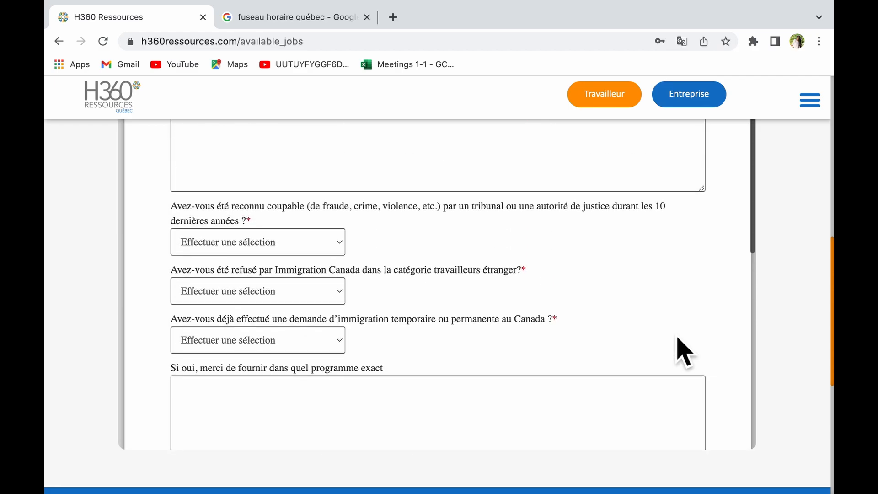
scroll(683, 351, up, 8)
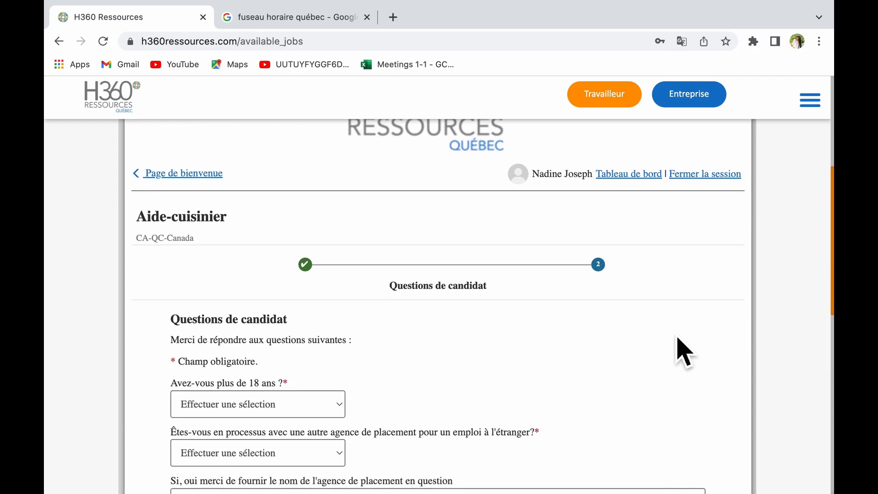
scroll(683, 352, down, 3)
scroll(683, 352, down, 2)
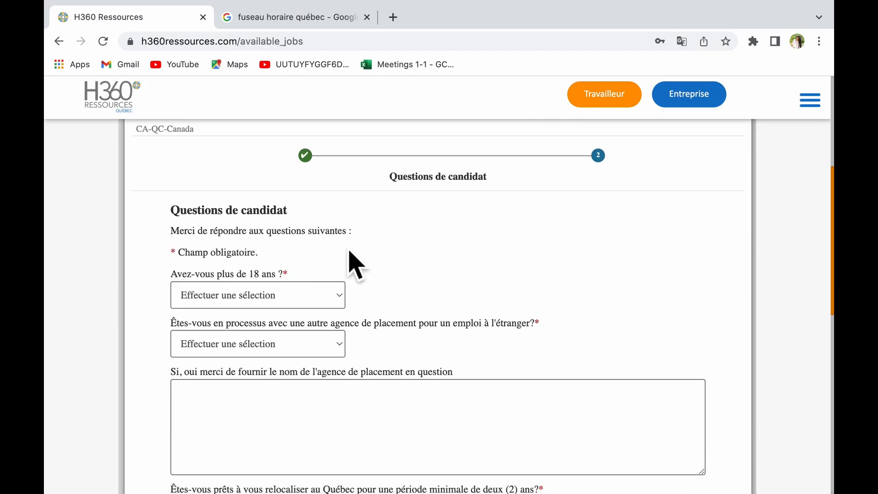
click(320, 302)
click(320, 316)
Answer Non to working with another agency and oui to relocating to Québec.
scroll(504, 303, down, 3)
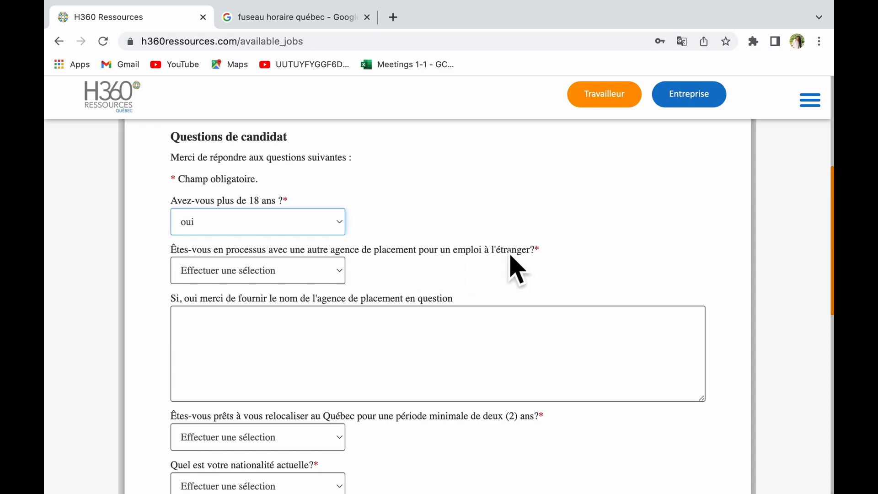
click(336, 277)
click(315, 301)
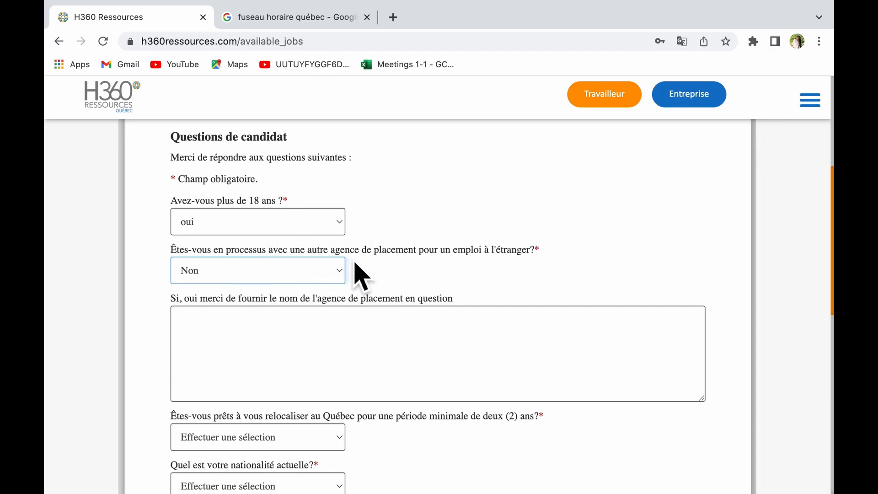
scroll(242, 312, down, 1)
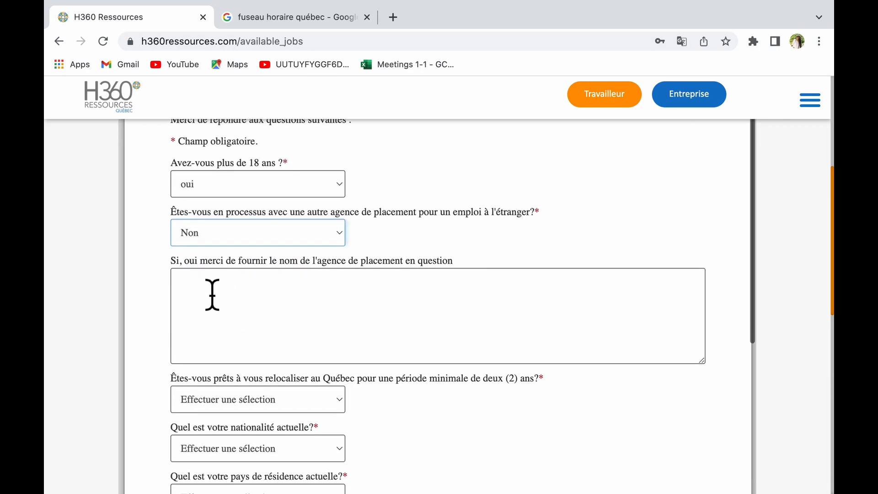
scroll(539, 303, down, 4)
scroll(539, 303, up, 4)
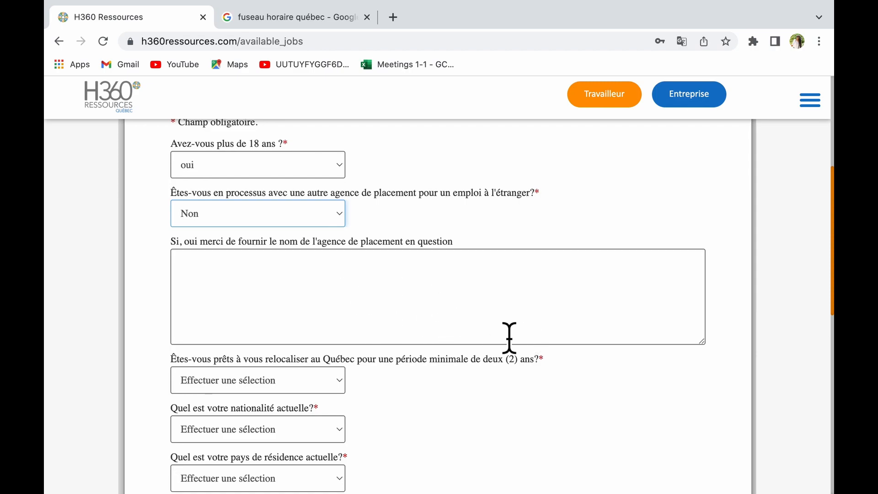
scroll(514, 352, down, 5)
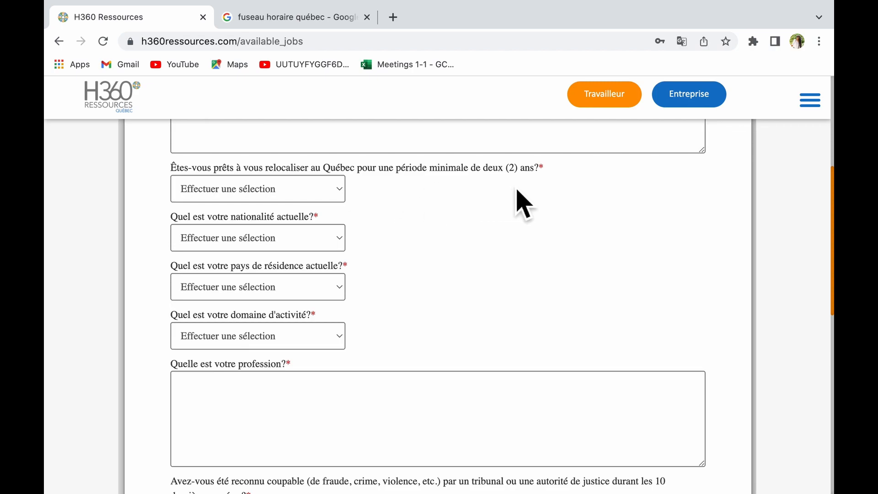
click(284, 196)
click(280, 208)
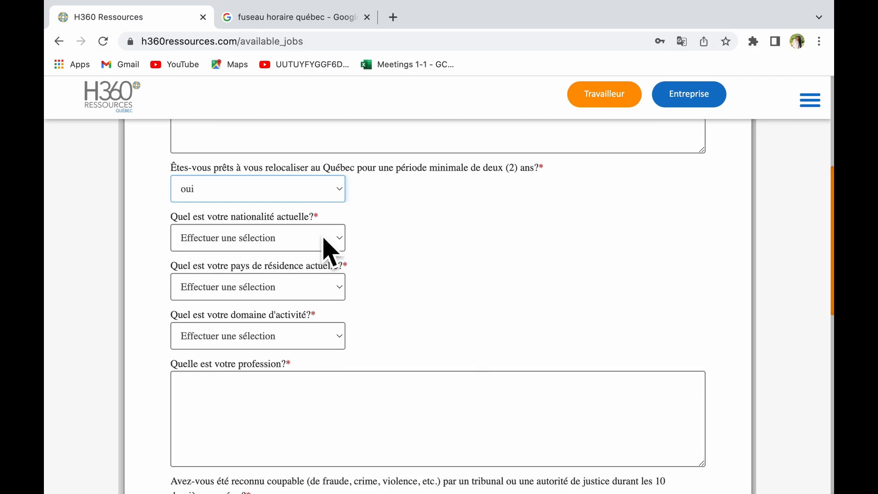
Set both the nationality and the country of residence to Haiti.
scroll(323, 249, down, 1)
click(289, 209)
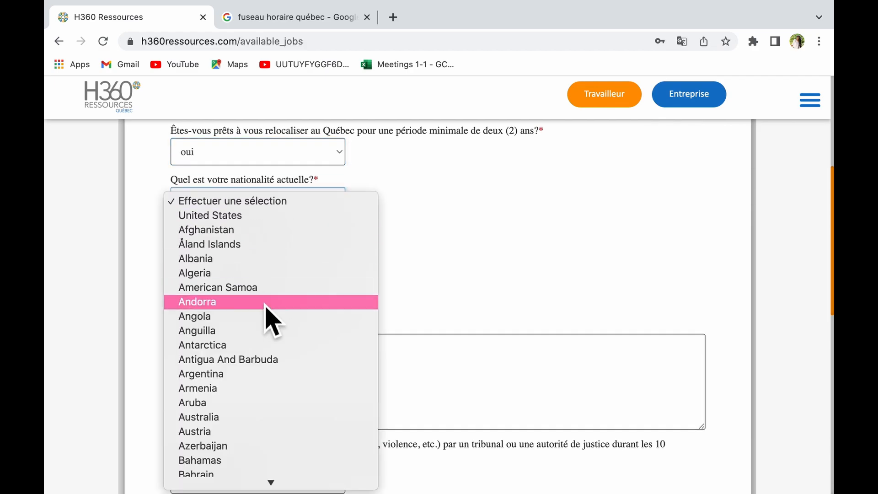
scroll(270, 427, down, 5)
scroll(271, 425, down, 15)
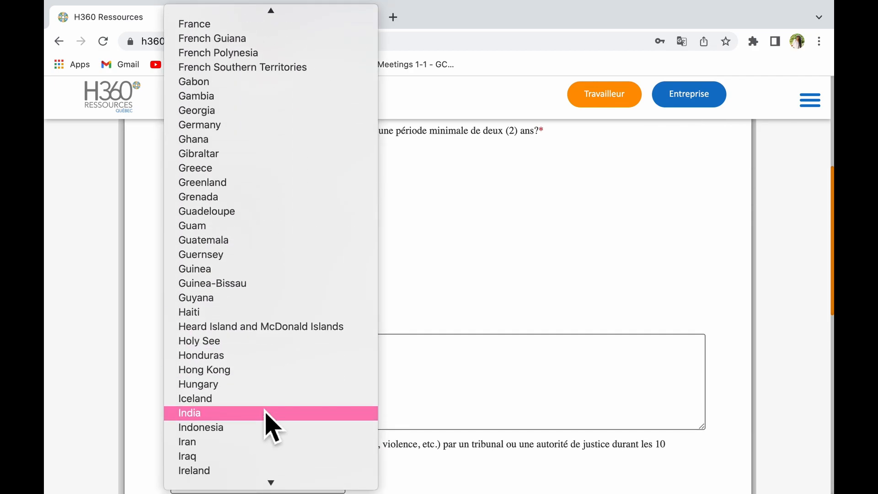
click(265, 316)
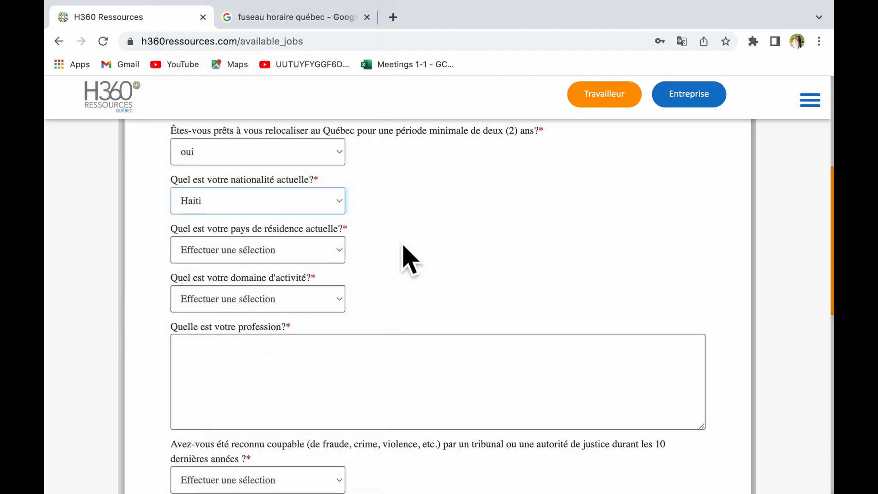
scroll(402, 255, down, 1)
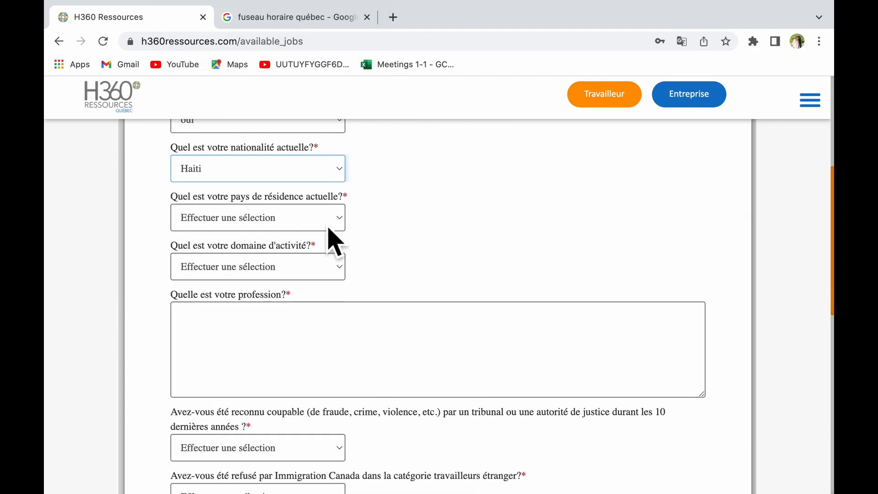
click(329, 228)
scroll(300, 348, down, 10)
scroll(306, 358, down, 12)
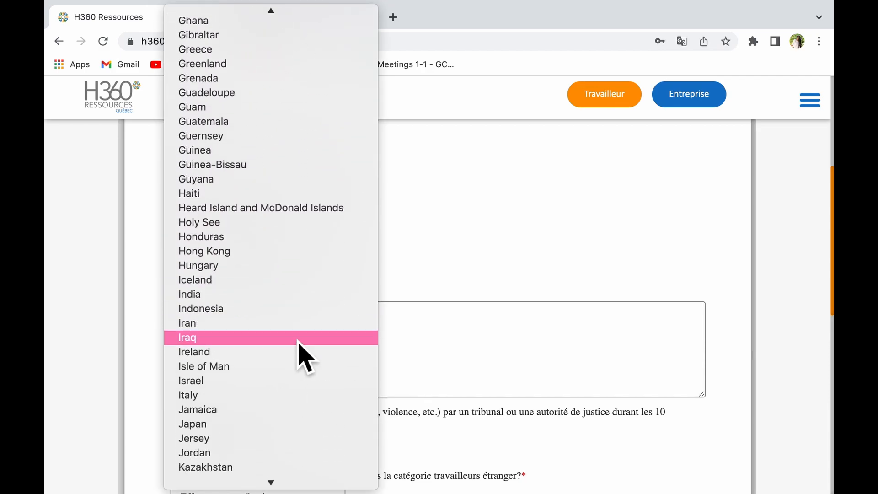
scroll(297, 340, up, 1)
click(273, 210)
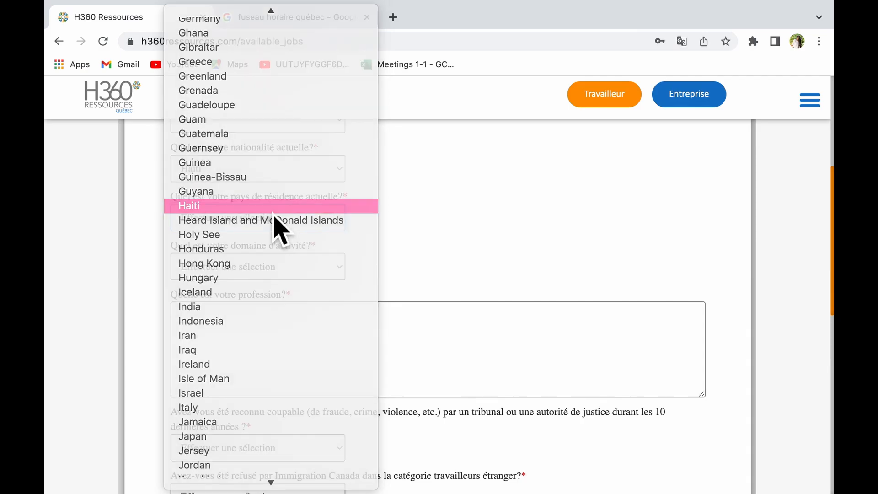
scroll(373, 245, down, 2)
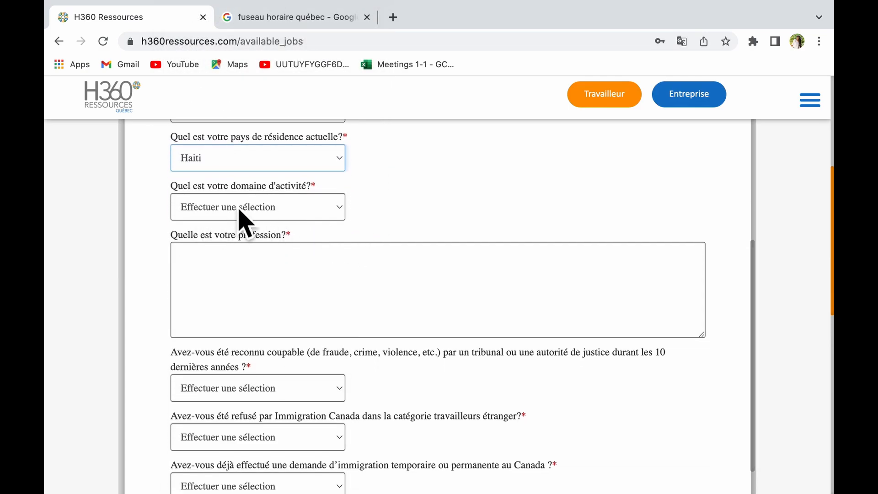
click(330, 213)
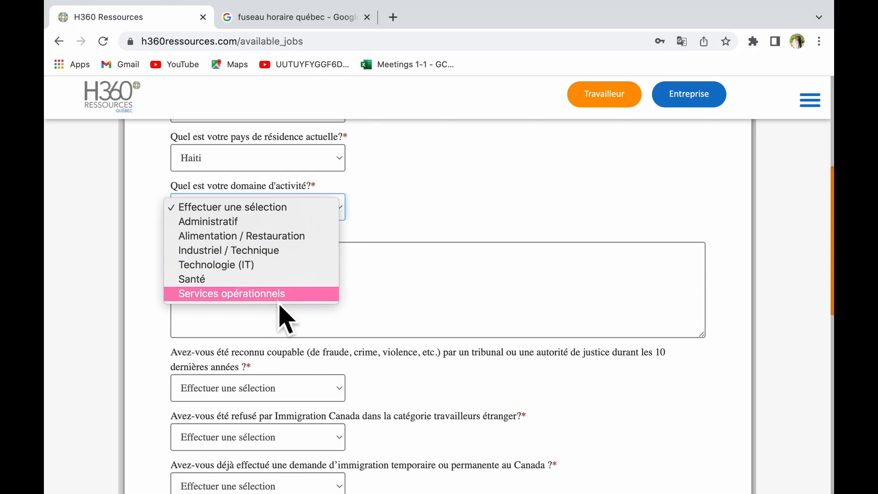
Set the activity domain to Alimentation / Restauration and answer non to criminal convictions.
click(280, 243)
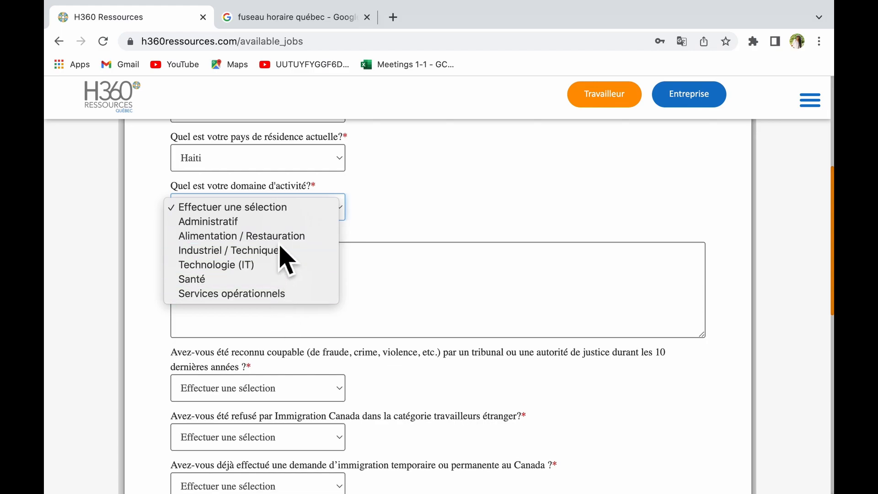
click(226, 262)
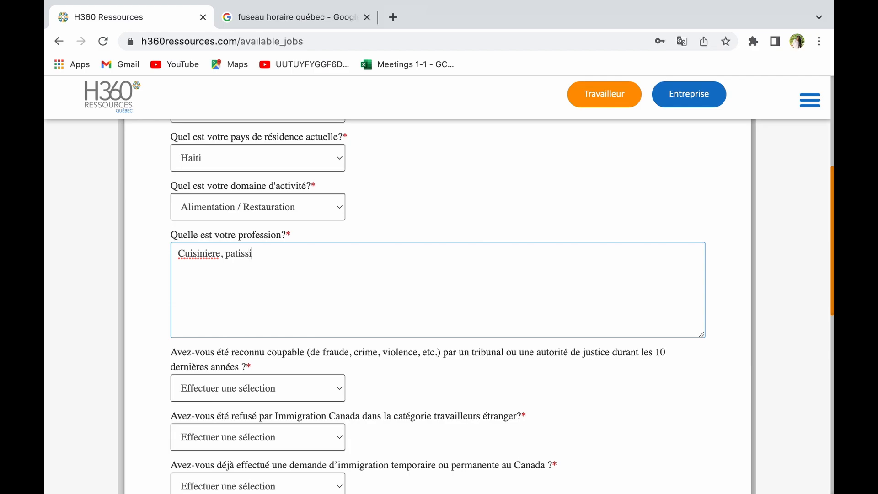
scroll(439, 307, down, 2)
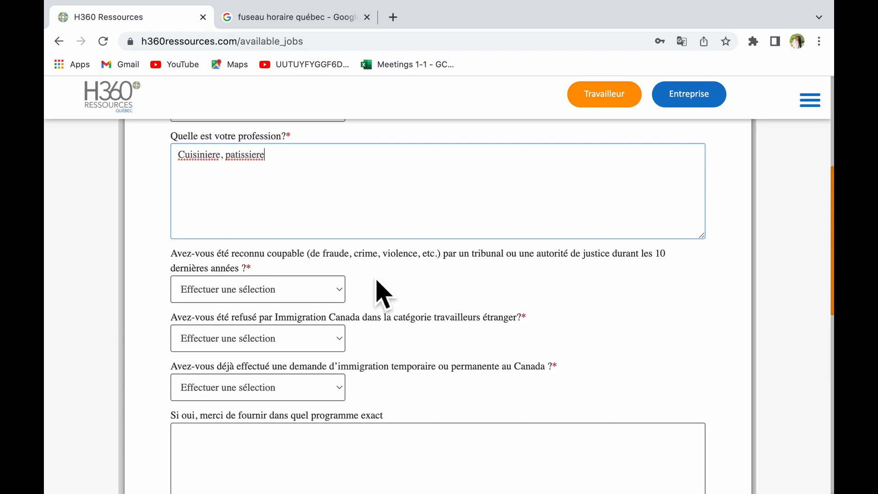
click(326, 297)
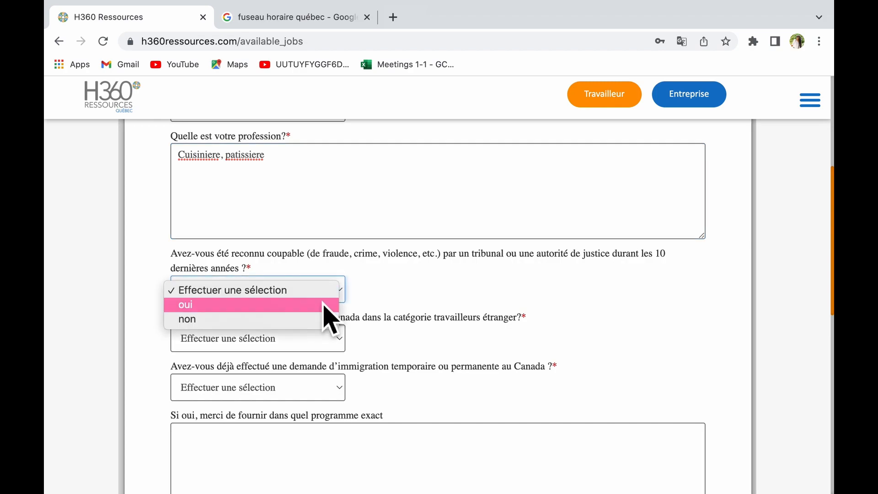
click(304, 320)
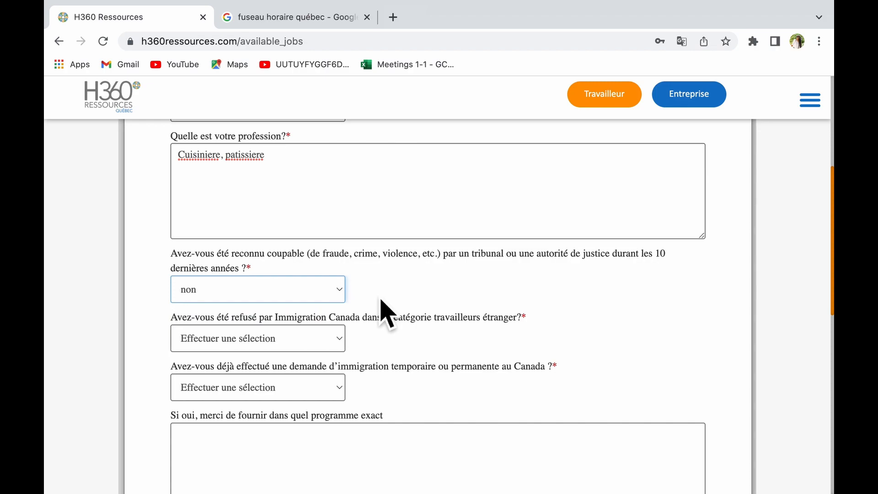
Answer non to a prior Immigration Canada refusal and Non to earlier immigration applications.
scroll(386, 316, down, 2)
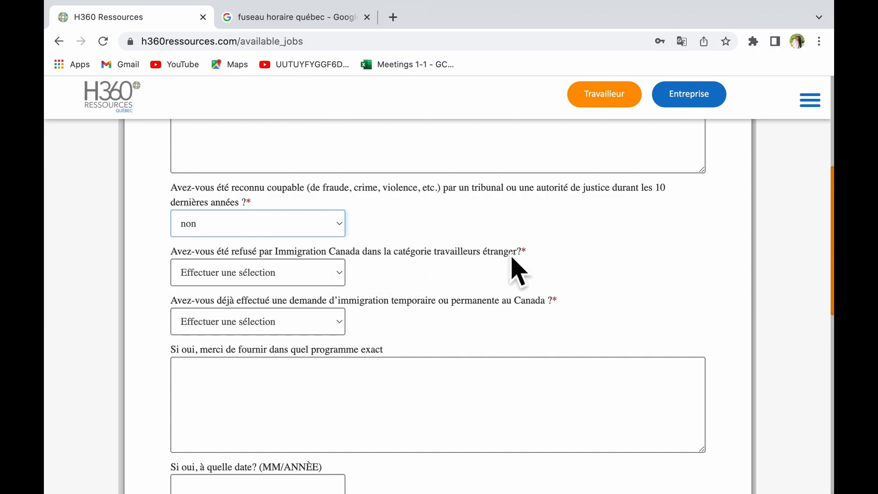
click(313, 274)
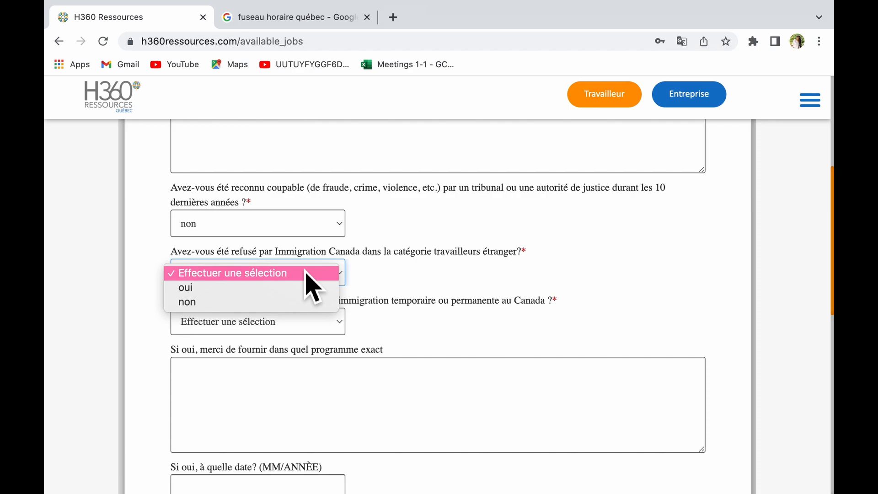
click(283, 303)
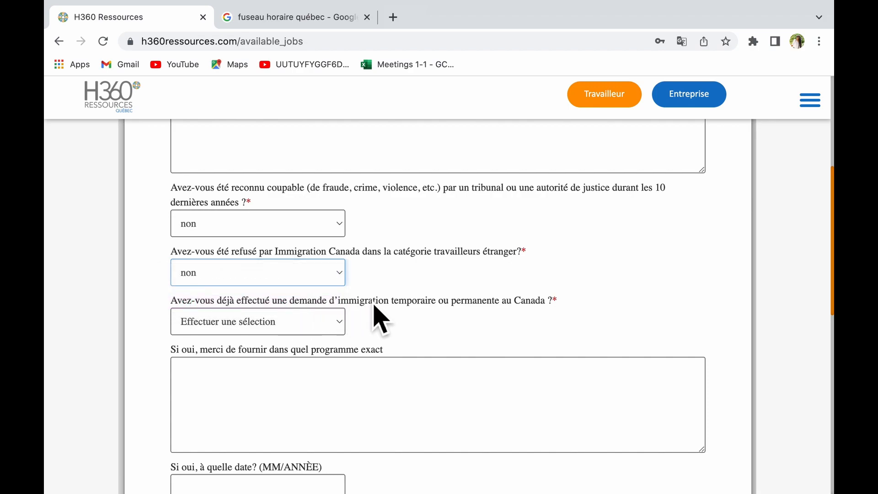
scroll(375, 311, down, 2)
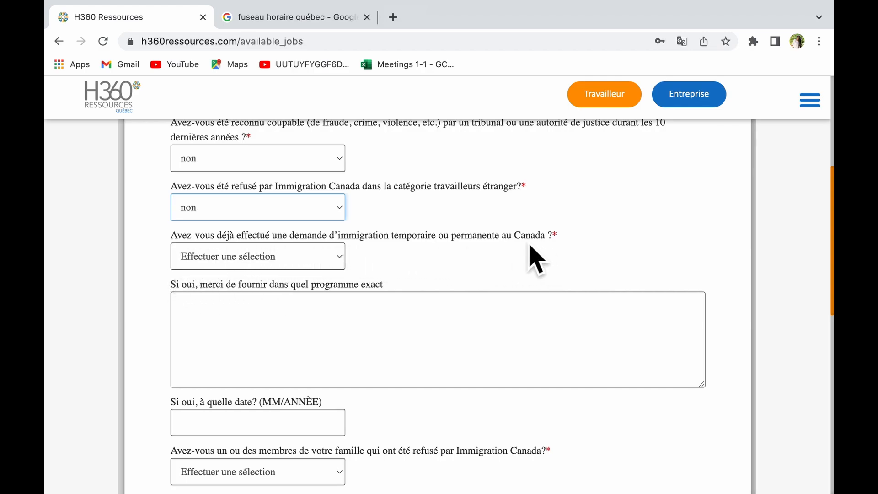
click(337, 263)
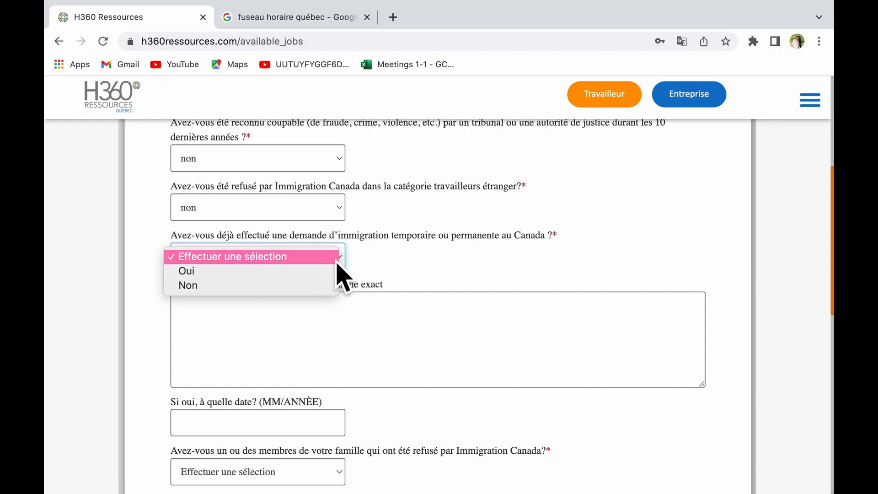
click(281, 286)
scroll(468, 297, down, 1)
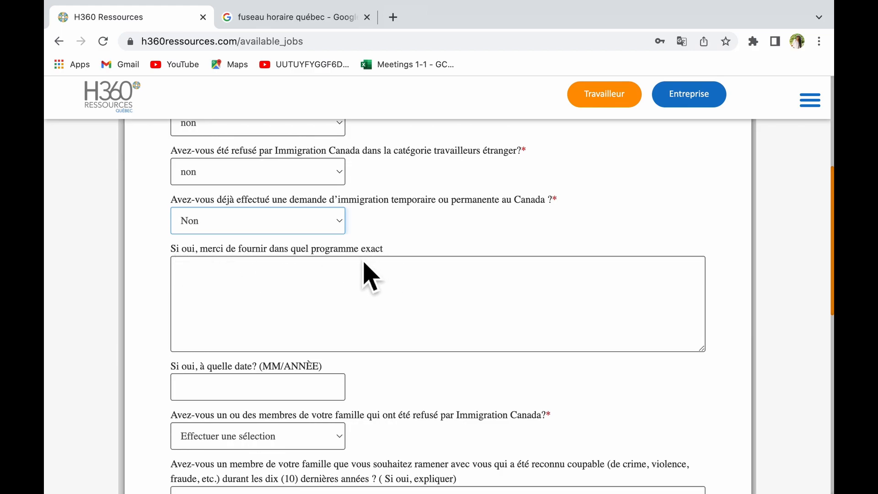
scroll(393, 311, down, 4)
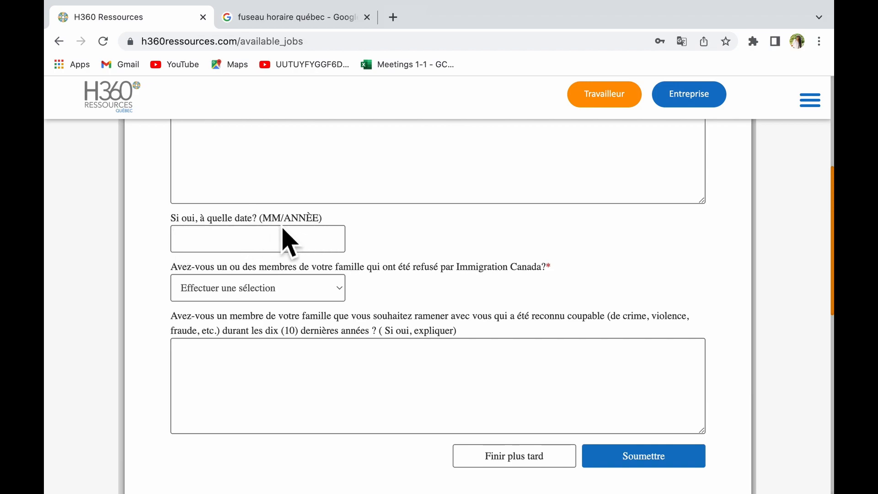
Choose Non for family refused by Immigration Canada, then write non for convicted relatives.
scroll(290, 380, down, 1)
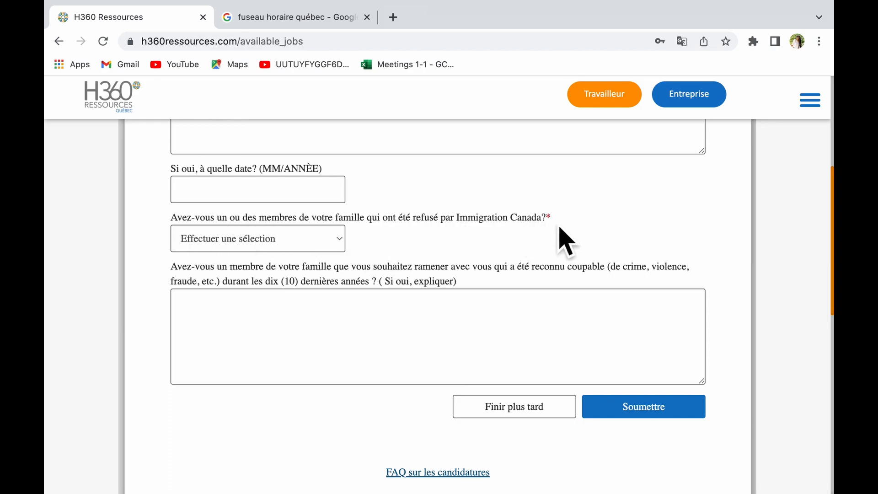
click(336, 239)
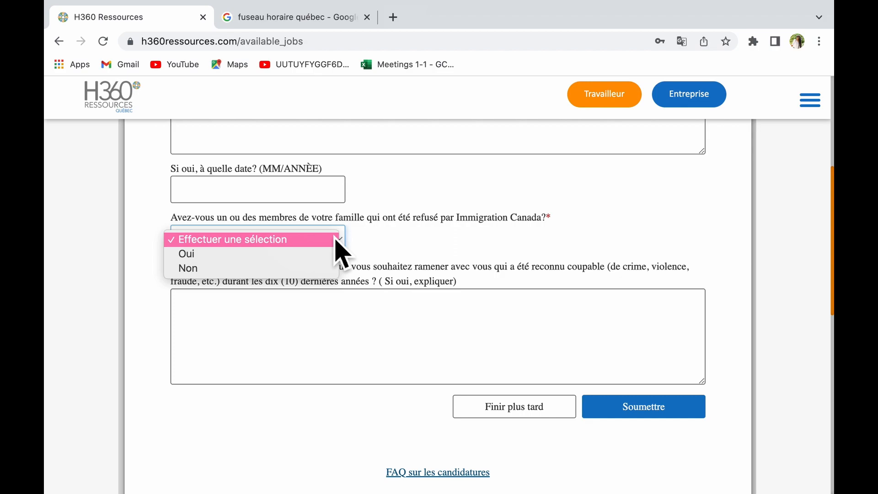
click(280, 272)
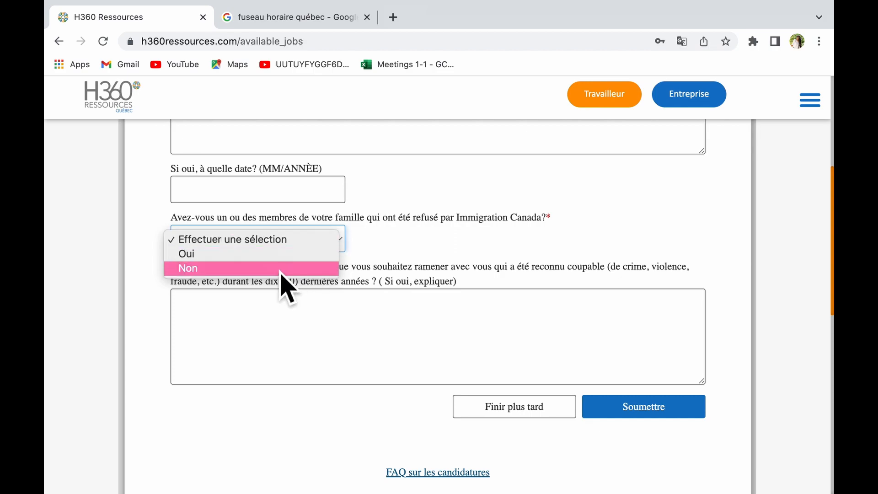
scroll(386, 235, down, 2)
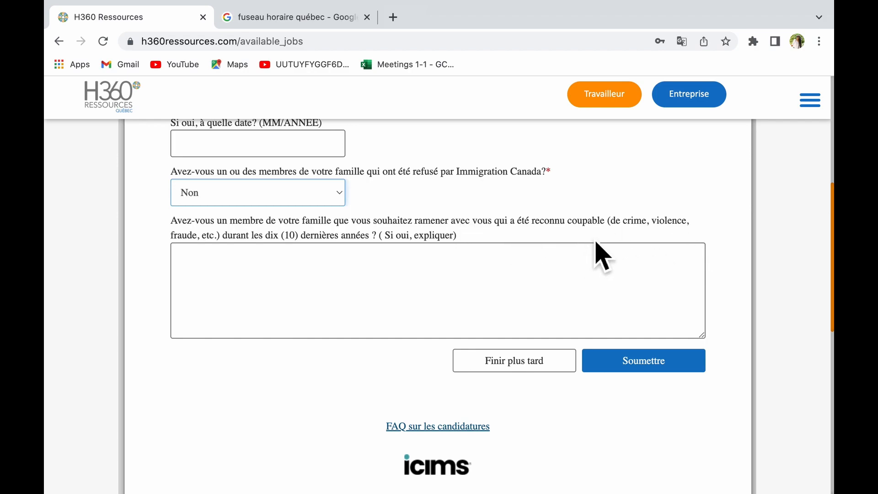
click(467, 284)
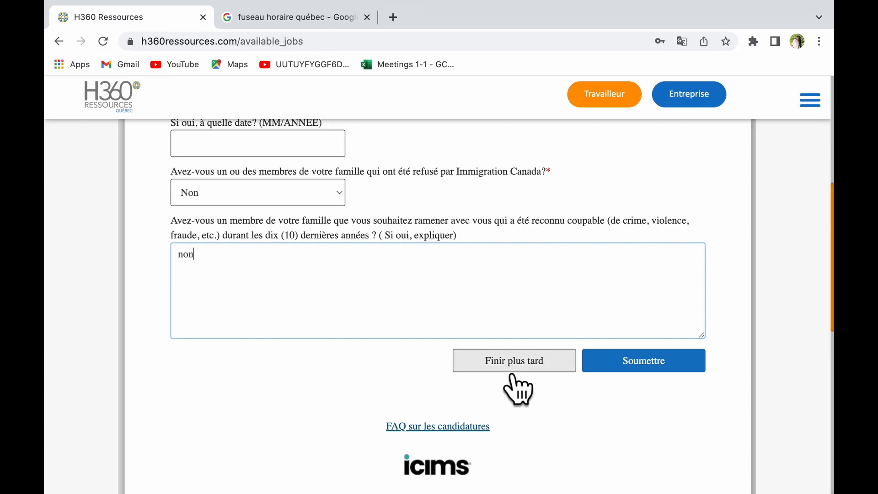
Submit the candidate answers, correct the explanation answer flagged by the 10-character error, and resubmit.
click(676, 371)
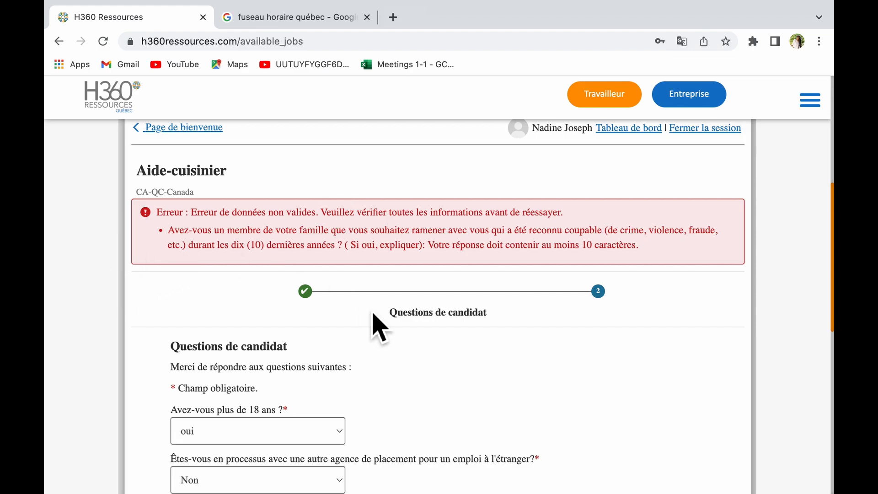
scroll(378, 325, down, 7)
scroll(512, 322, down, 15)
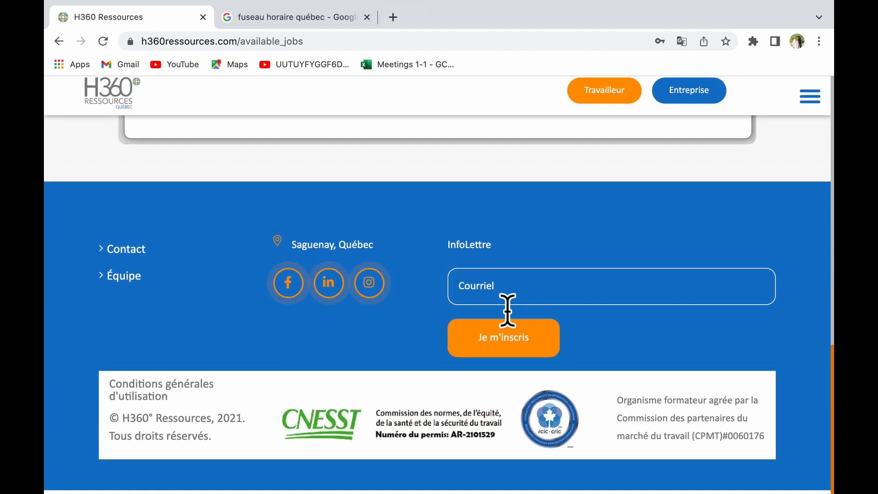
scroll(506, 308, up, 6)
click(259, 353)
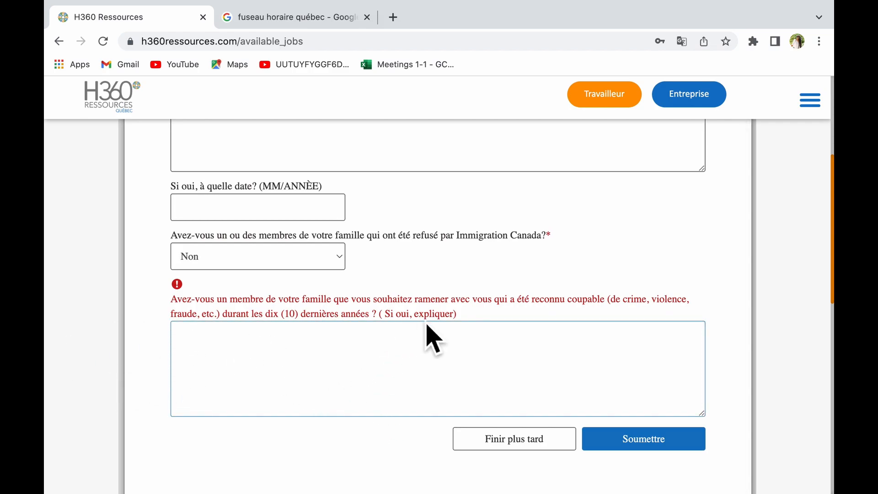
click(665, 442)
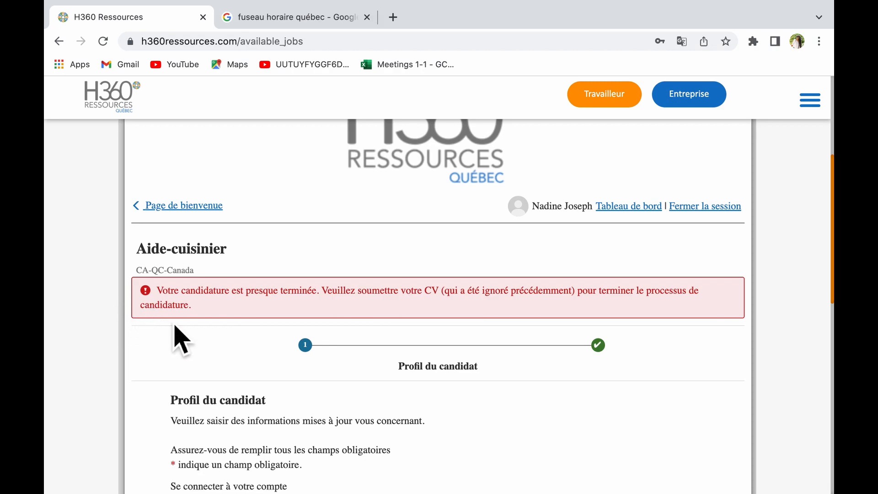
scroll(176, 329, down, 5)
scroll(175, 326, down, 3)
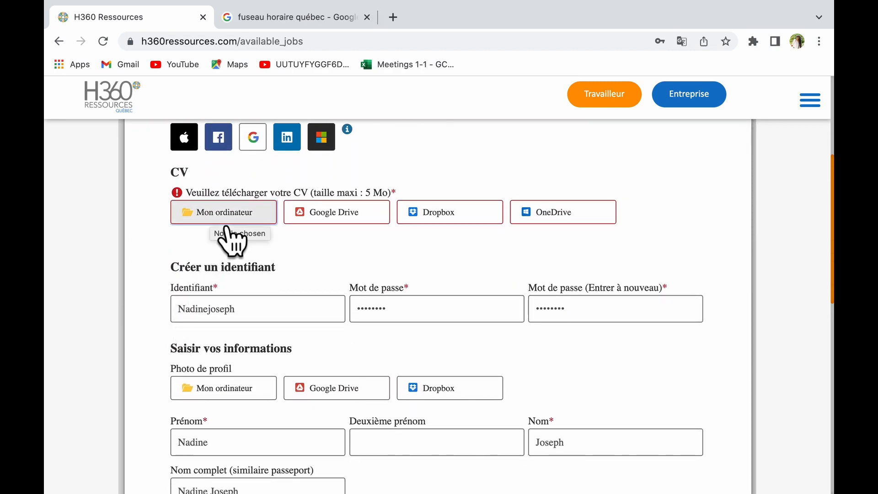
click(226, 227)
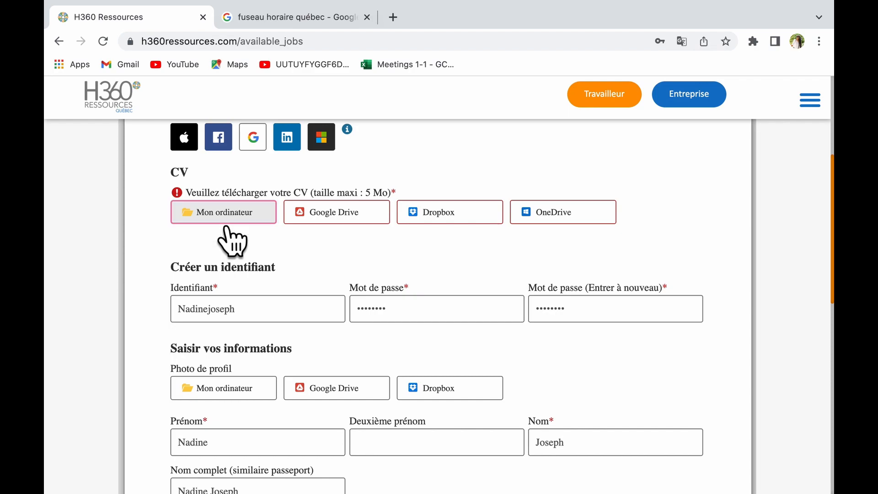
scroll(497, 109, down, 3)
scroll(500, 118, down, 5)
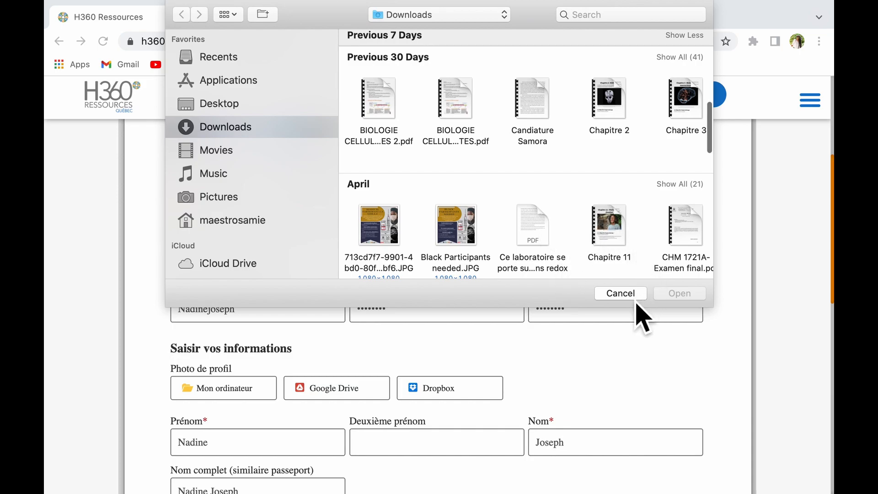
click(631, 296)
scroll(638, 443, up, 8)
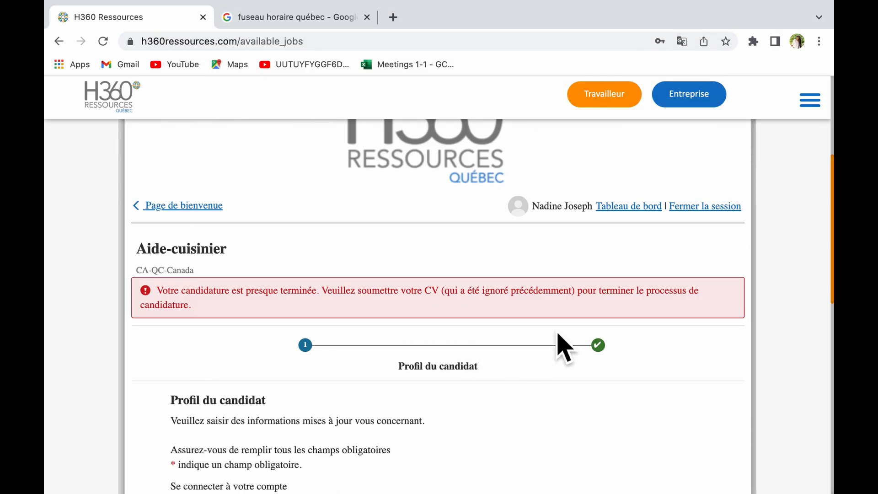
scroll(562, 348, down, 3)
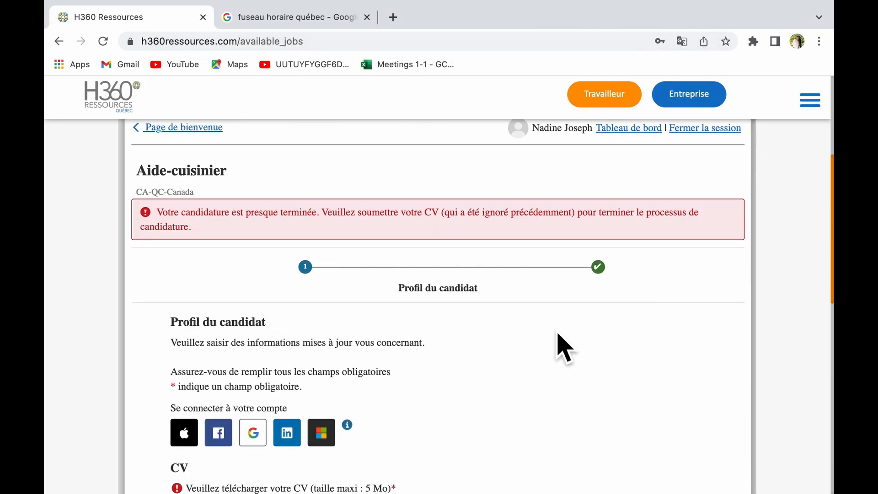
scroll(565, 347, down, 15)
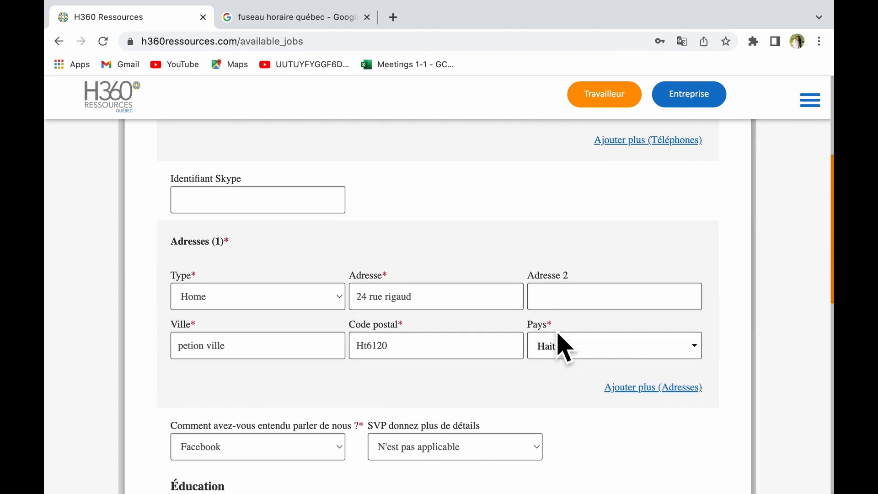
scroll(565, 347, down, 12)
scroll(563, 347, down, 11)
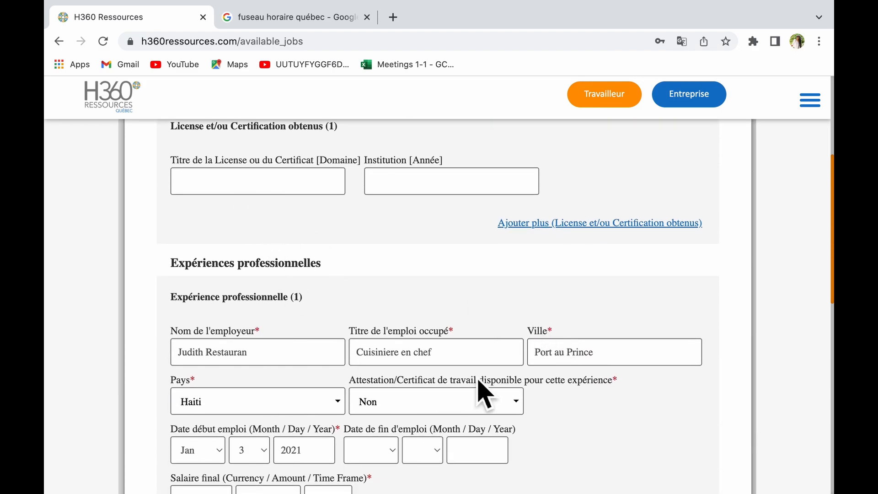
scroll(478, 382, down, 20)
scroll(613, 401, down, 6)
scroll(613, 403, up, 16)
scroll(610, 392, up, 12)
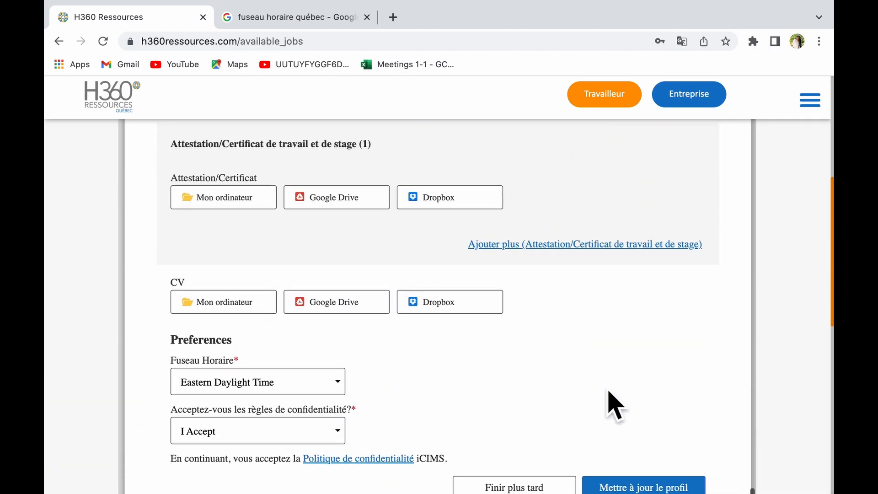
scroll(615, 405, up, 1)
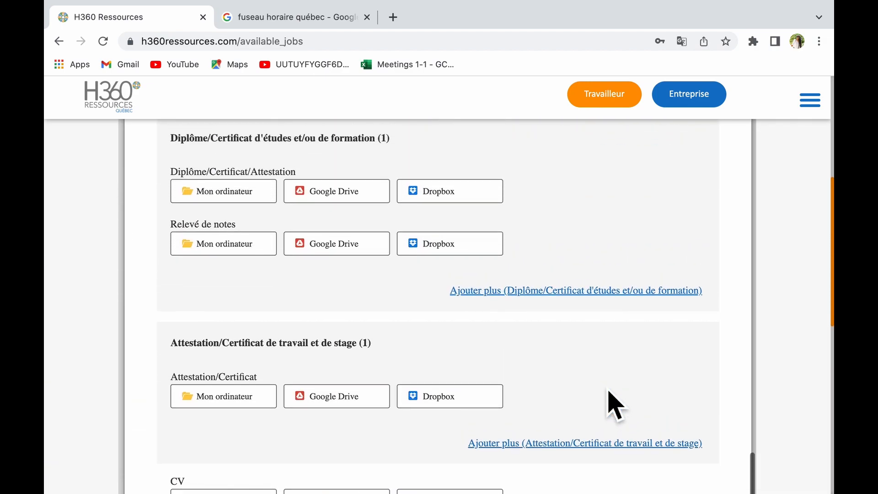